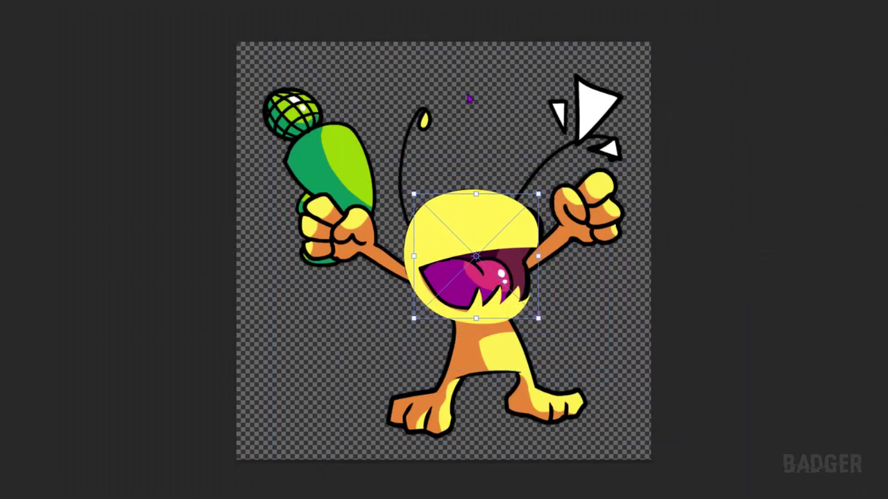
Warp the yellow head's top-right corner up and outward into a bulge.
left_click_drag(538, 194, 543, 185)
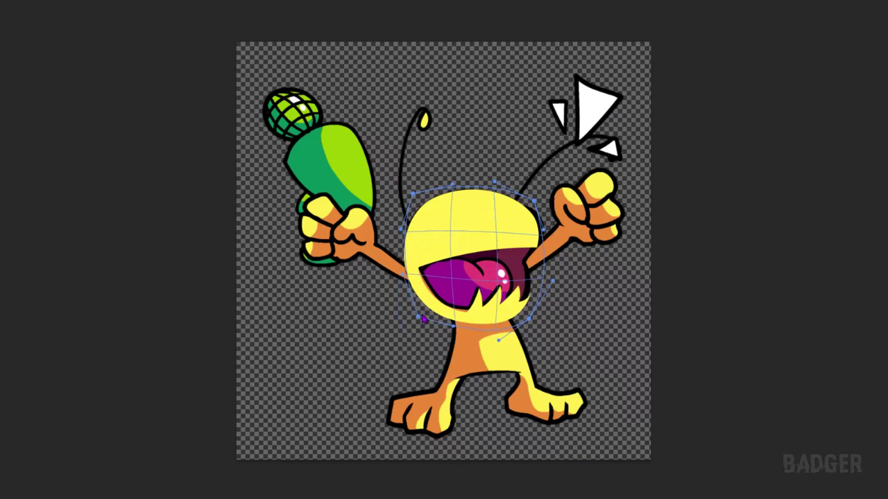
Commit the head warp, clean the yellow along the lower lip, and shade the head's left edge.
key("Return")
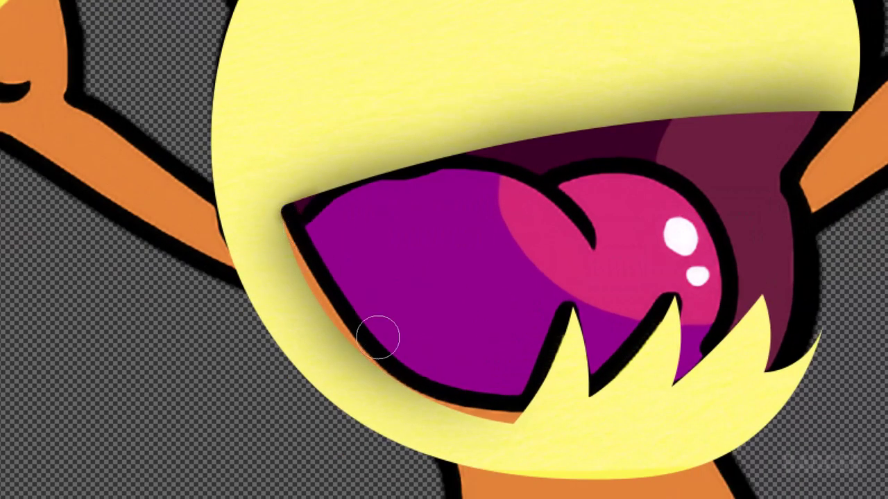
left_click_drag(505, 400, 481, 403)
mouse_move(611, 388)
left_mouse_down()
mouse_move(630, 317)
mouse_move(575, 404)
mouse_move(701, 363)
mouse_move(670, 365)
left_mouse_up()
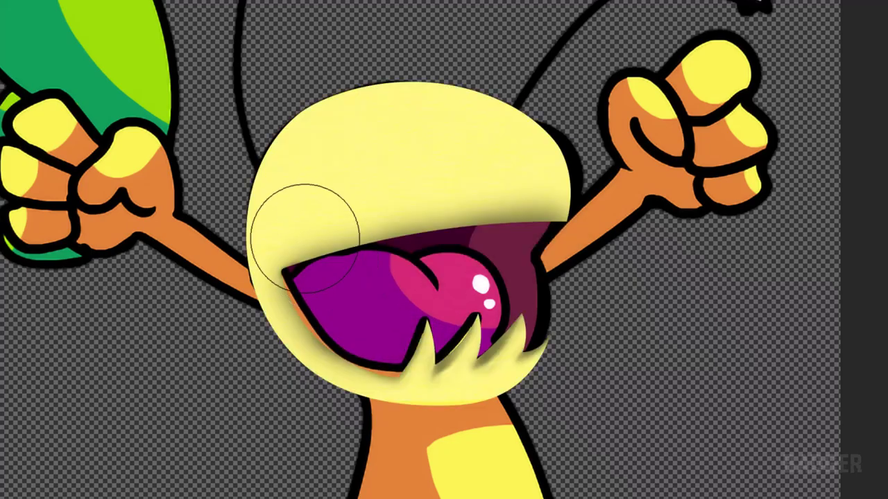
mouse_move(296, 198)
left_mouse_down()
mouse_move(277, 268)
mouse_move(385, 419)
mouse_move(294, 340)
left_mouse_up()
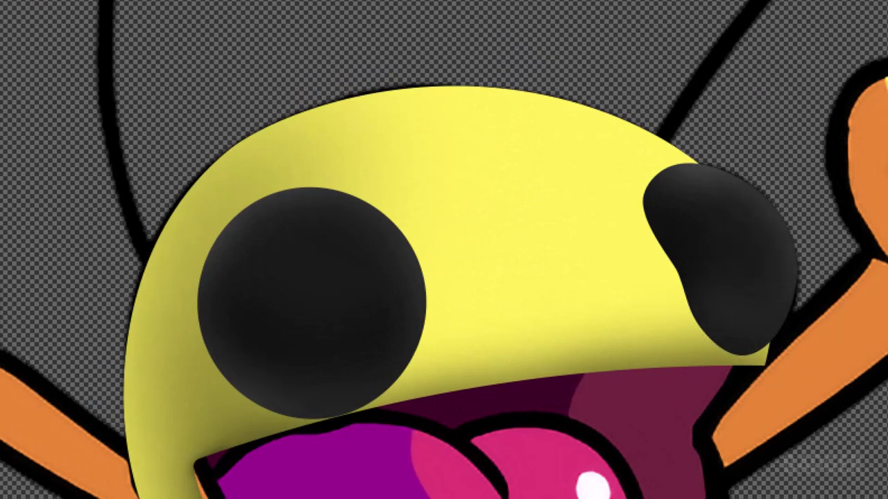
Try soft white highlights on both eyes, then undo the left-eye attempt.
left_click_drag(244, 229, 248, 247)
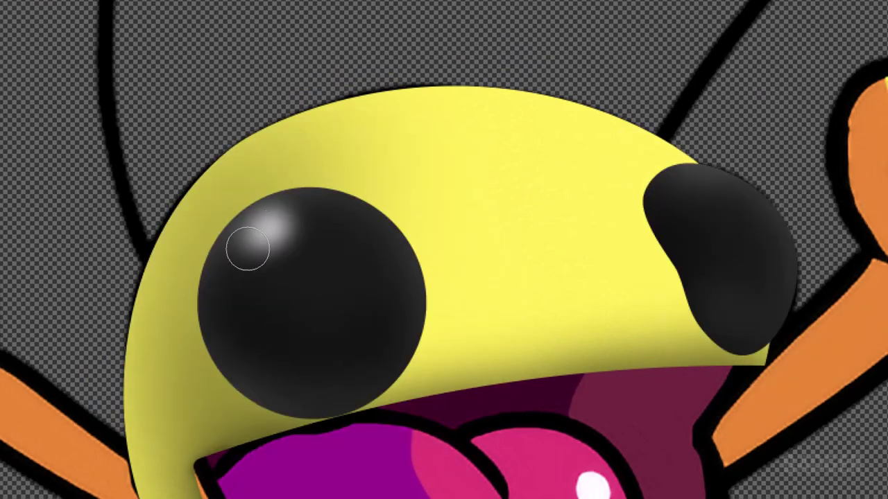
left_click_drag(690, 177, 698, 183)
left_click_drag(715, 243, 717, 247)
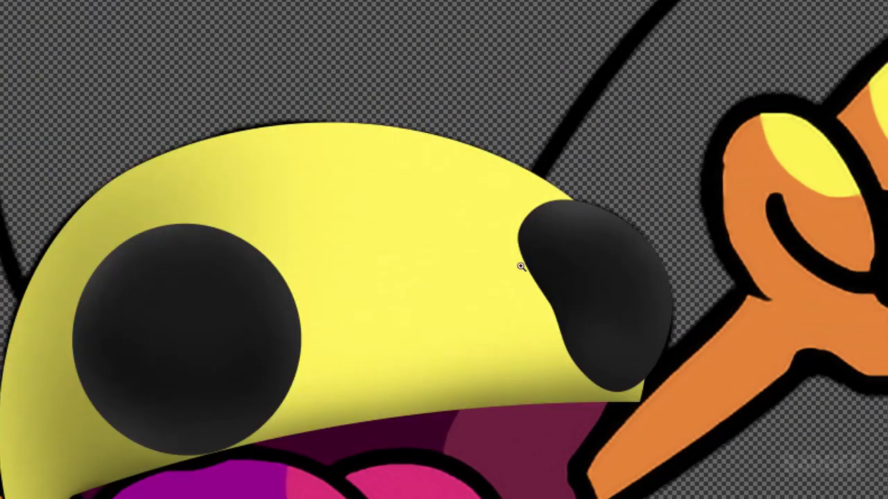
right_click(436, 178)
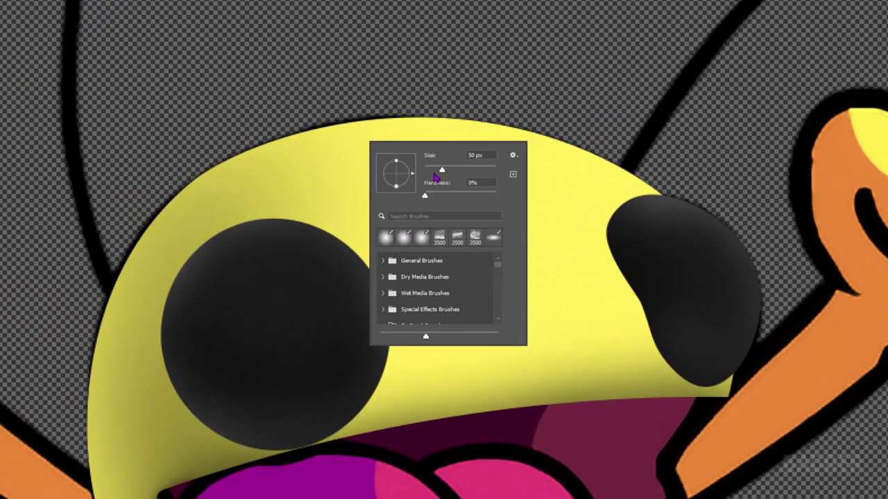
left_click_drag(228, 281, 232, 272)
left_click(217, 357)
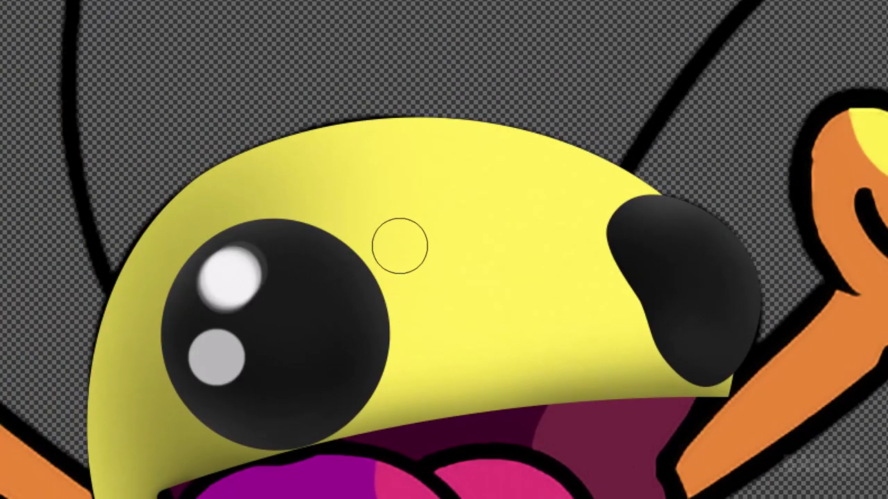
key("ctrl+z")
key("ctrl+z")
Paint two white highlight dots on the left eye with a resized brush.
right_click(333, 165)
left_click(239, 276)
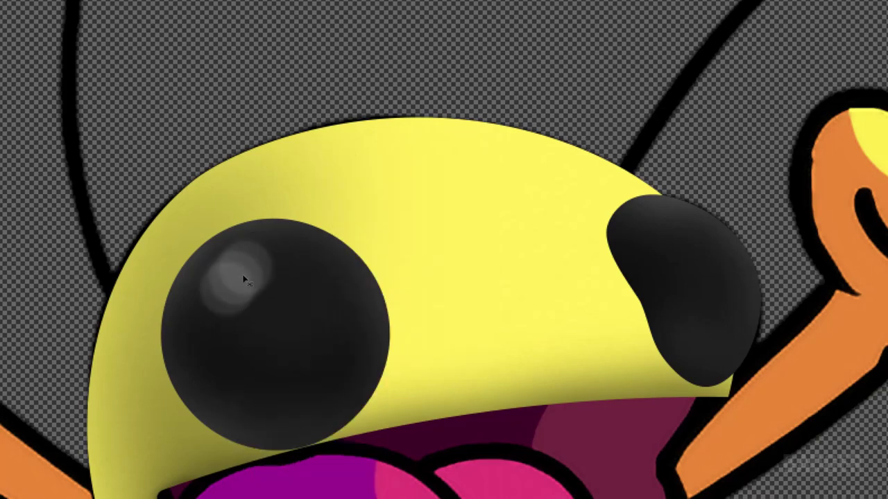
left_click_drag(244, 280, 235, 273)
left_click(219, 355)
left_click(221, 360)
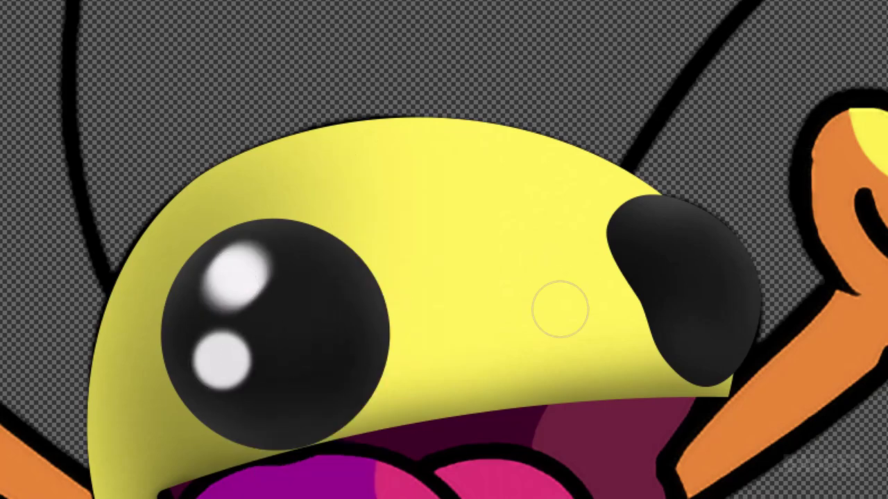
Paint white highlights on the right eye, redoing them after an undo.
left_click(659, 231)
left_click(685, 297)
key("ctrl+minus")
key("ctrl+minus")
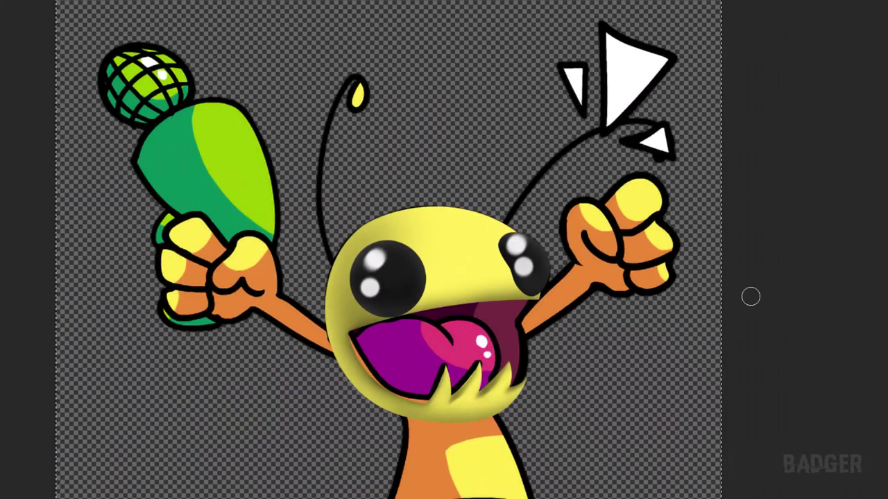
scroll(546, 258, "up", 3)
key("ctrl+z")
key("ctrl+z")
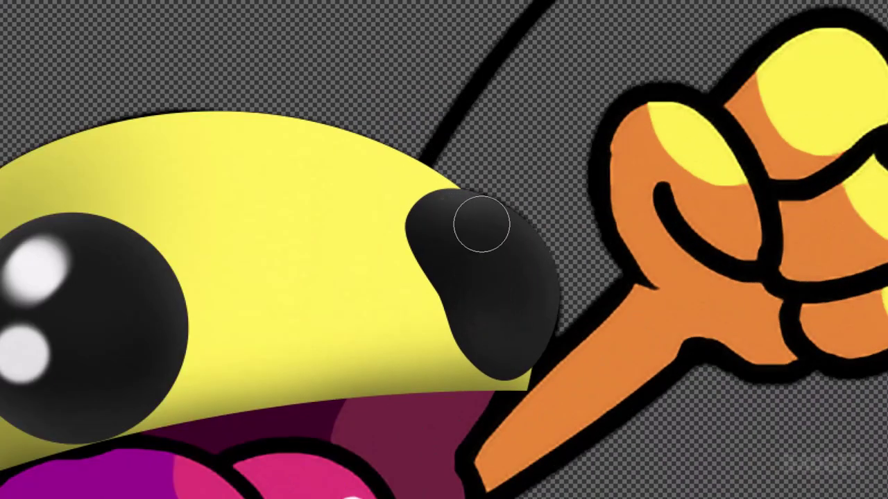
left_click(457, 226)
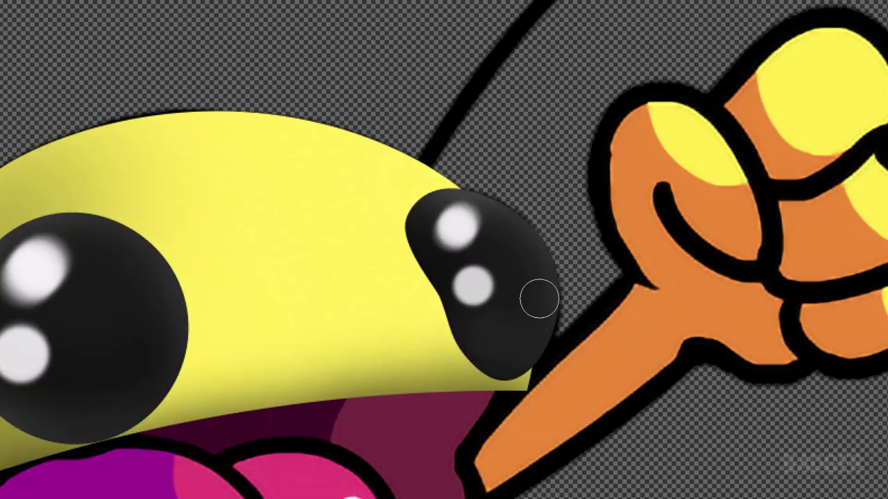
Darken the lower parts of both eyes and deepen shading along their edges.
right_click(595, 238)
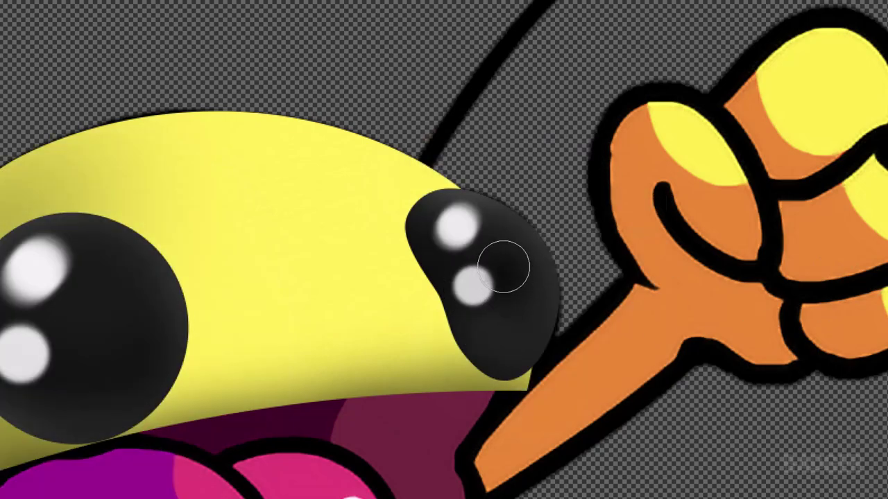
left_click(504, 267)
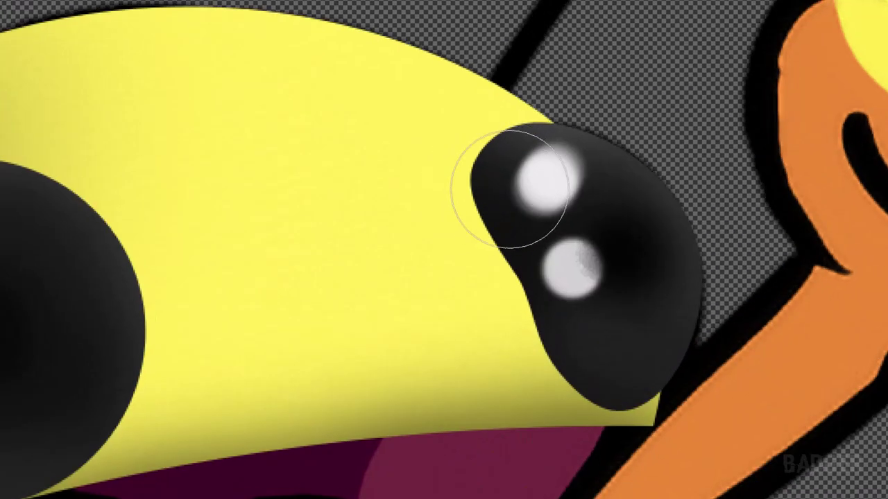
mouse_move(520, 182)
left_mouse_down()
mouse_move(565, 268)
mouse_move(585, 340)
mouse_move(624, 378)
mouse_move(541, 195)
left_mouse_up()
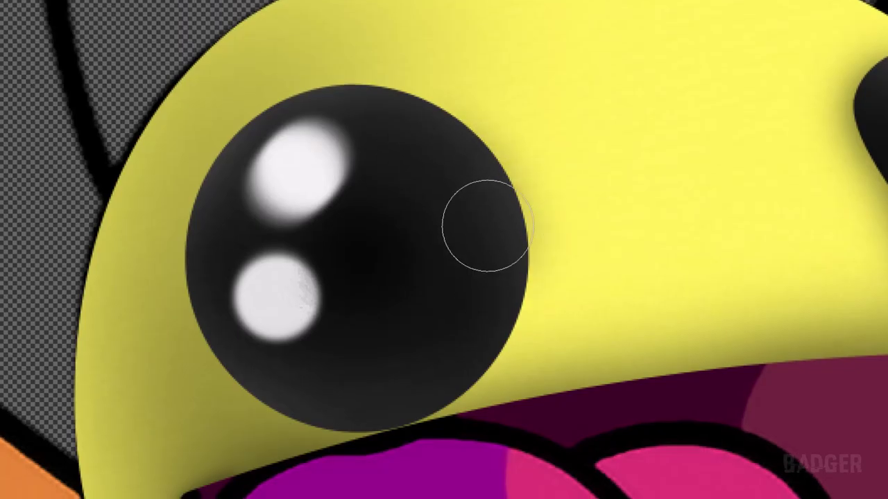
left_click_drag(263, 180, 295, 376)
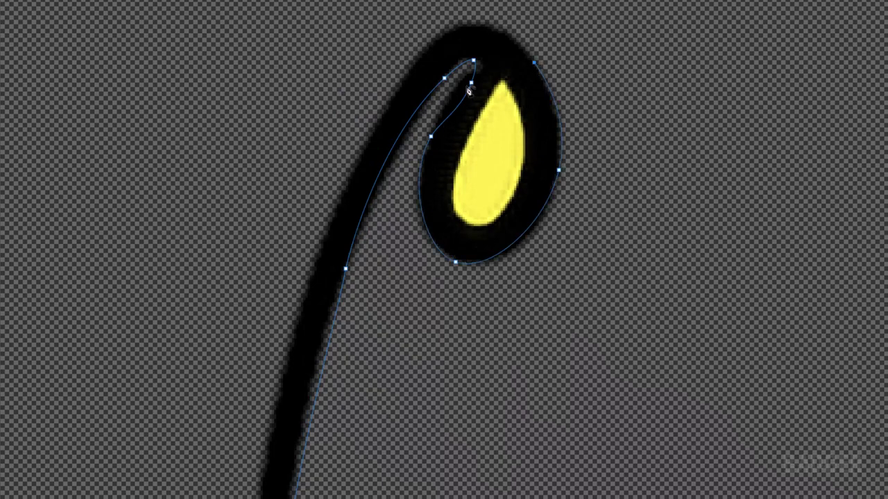
Reshape the antenna tip, commit the head-and-antennae warp, and shade the antenna upward from its base.
left_click_drag(469, 90, 464, 75)
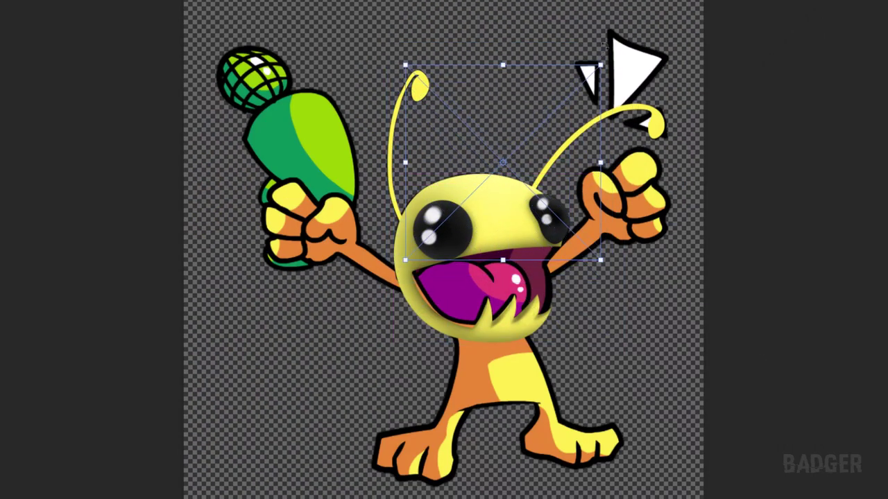
key("Return")
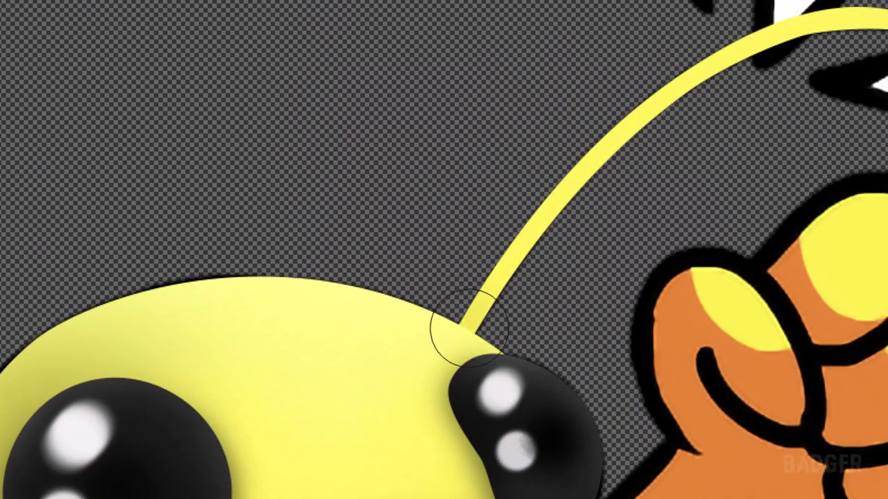
mouse_move(470, 340)
left_mouse_down()
mouse_move(559, 221)
mouse_move(604, 218)
left_mouse_up()
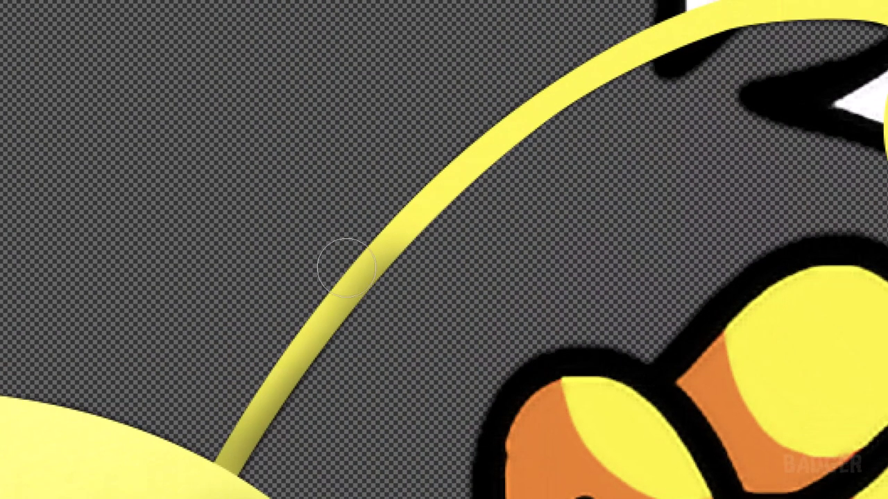
mouse_move(346, 269)
left_mouse_down()
mouse_move(422, 240)
mouse_move(654, 99)
left_mouse_up()
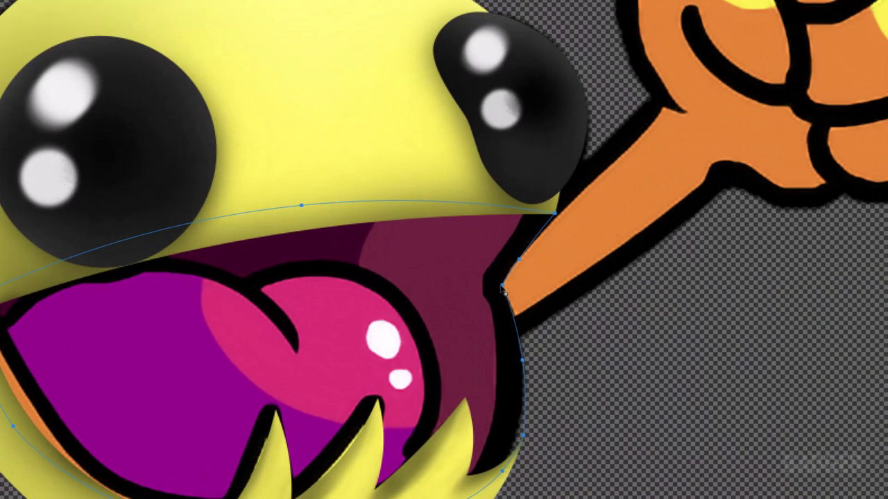
Refine the tongue path, then paint darker magenta shading over the mouth interior and tongue.
right_click(491, 298)
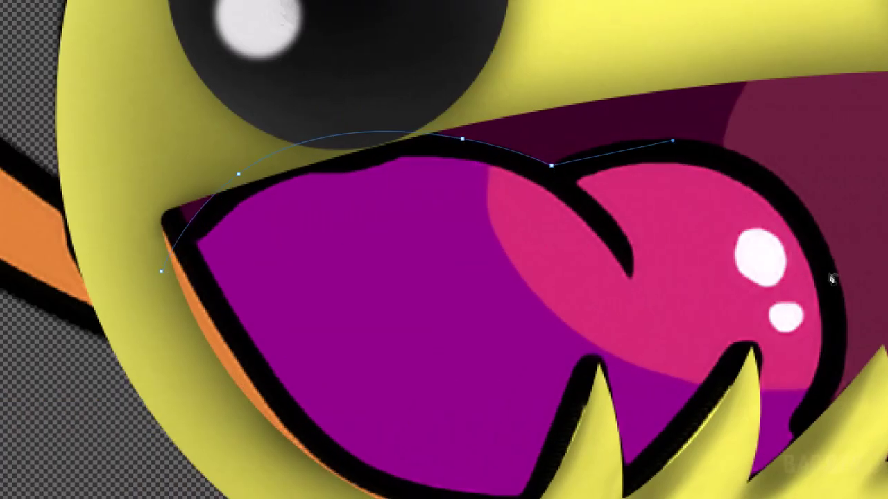
left_click(832, 279)
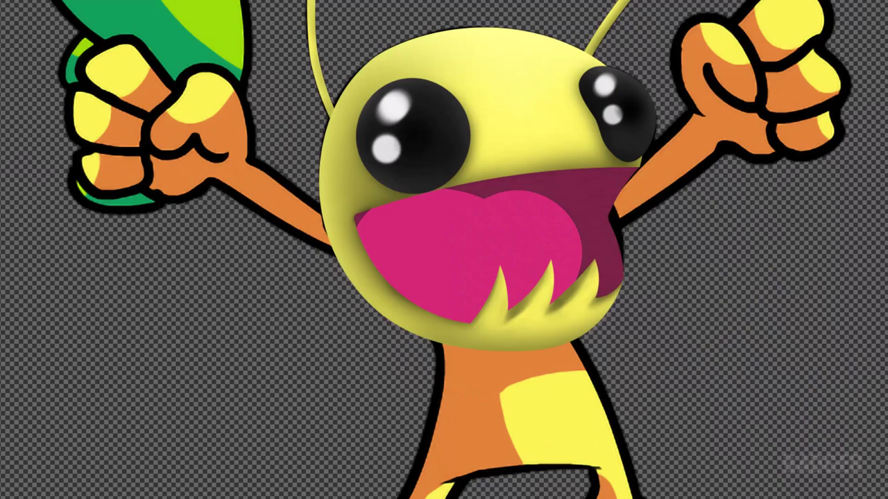
mouse_move(390, 206)
left_mouse_down()
mouse_move(426, 228)
mouse_move(539, 169)
mouse_move(535, 228)
mouse_move(577, 177)
left_mouse_up()
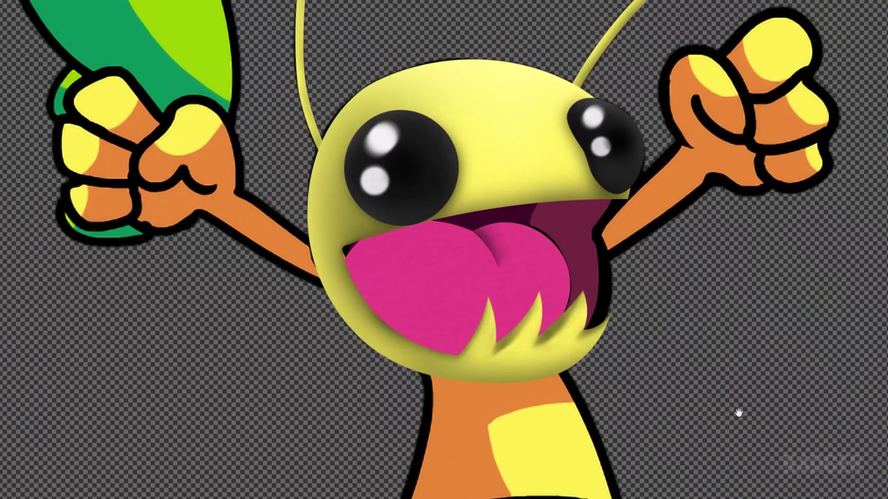
left_click_drag(347, 285, 519, 367)
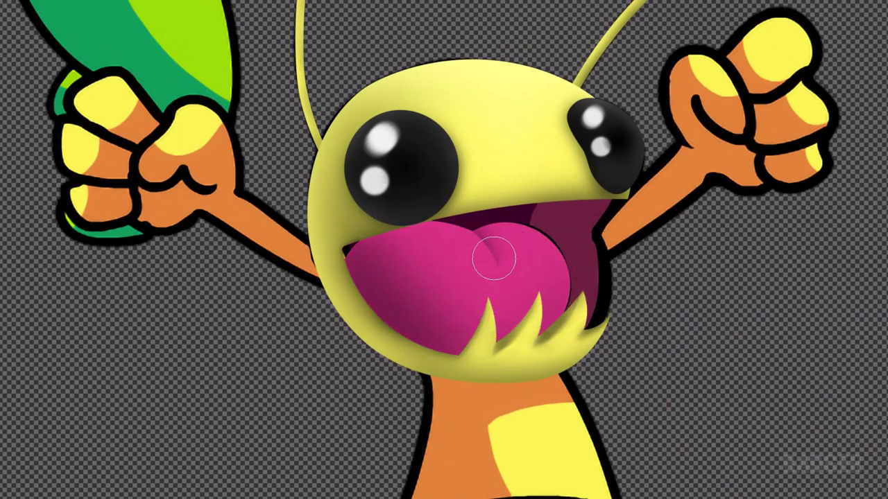
left_click_drag(492, 257, 535, 278)
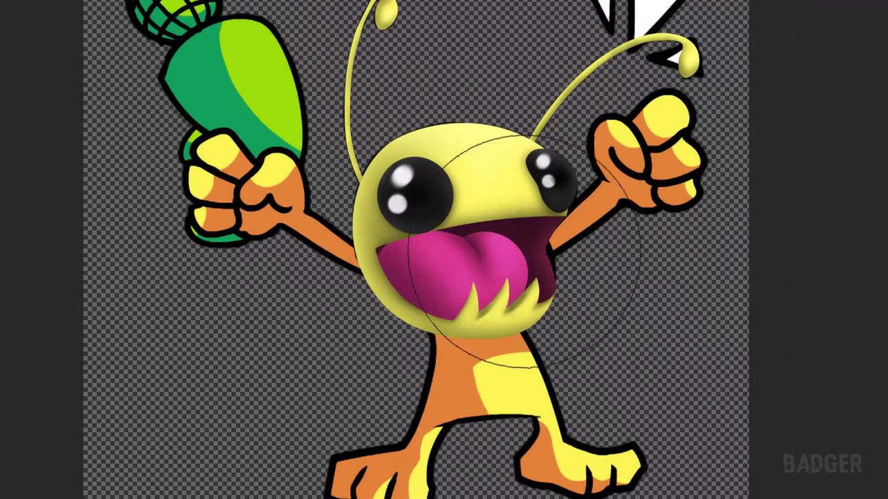
mouse_move(446, 238)
left_mouse_down()
mouse_move(451, 260)
mouse_move(485, 198)
left_mouse_up()
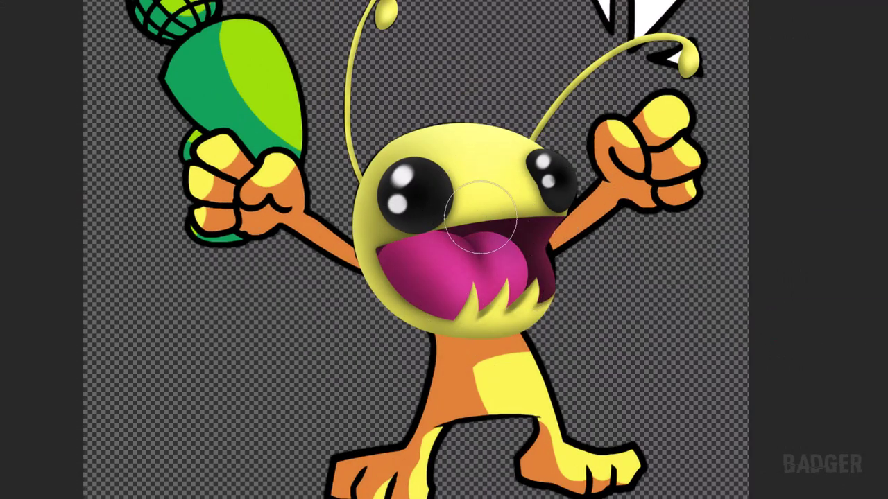
key("ctrl+minus")
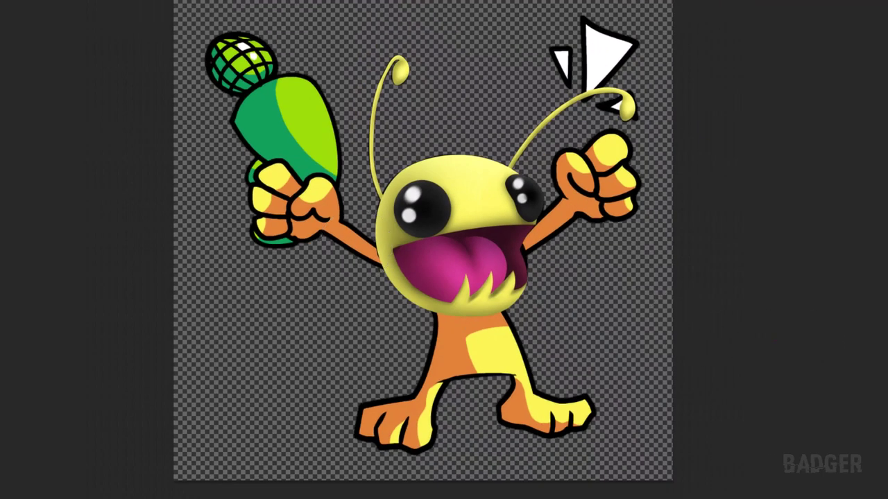
Zoom in on the left foot, close the path, and commit the yellow legs warp.
scroll(506, 353, "up", 2)
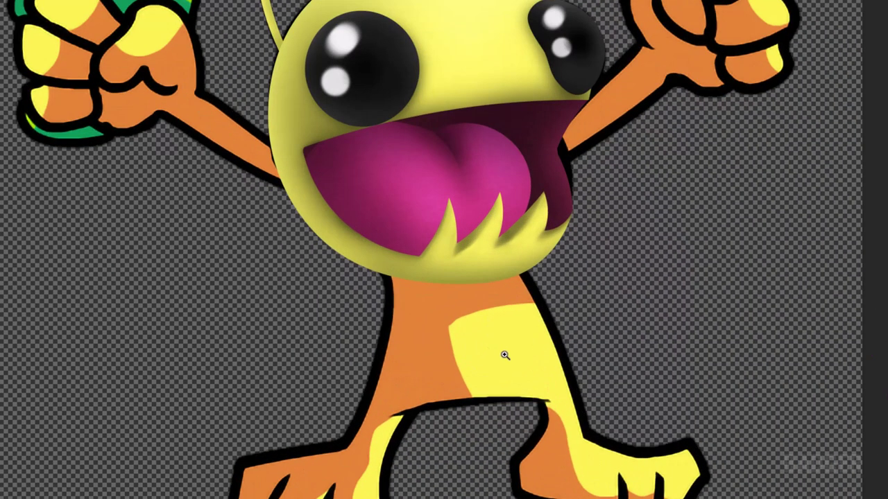
scroll(531, 301, "up", 2)
scroll(549, 229, "up", 2)
scroll(555, 295, "up", 1)
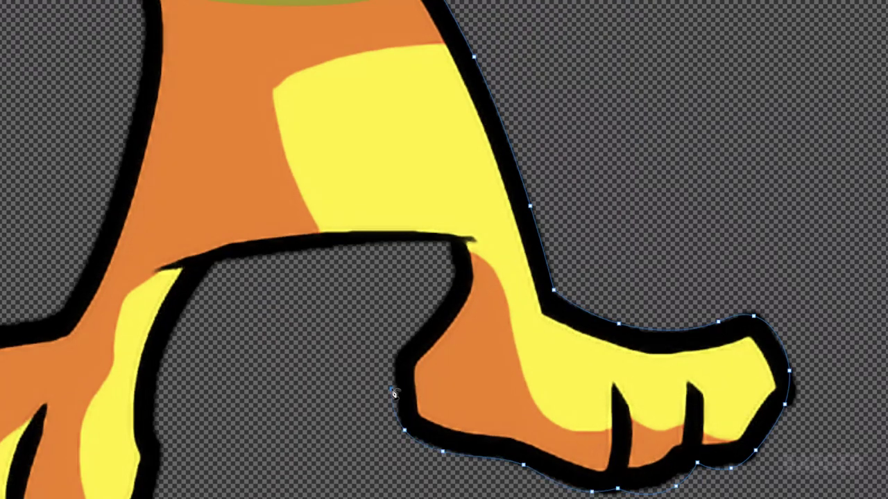
left_click_drag(454, 255, 547, 218)
left_click_drag(355, 297, 522, 233)
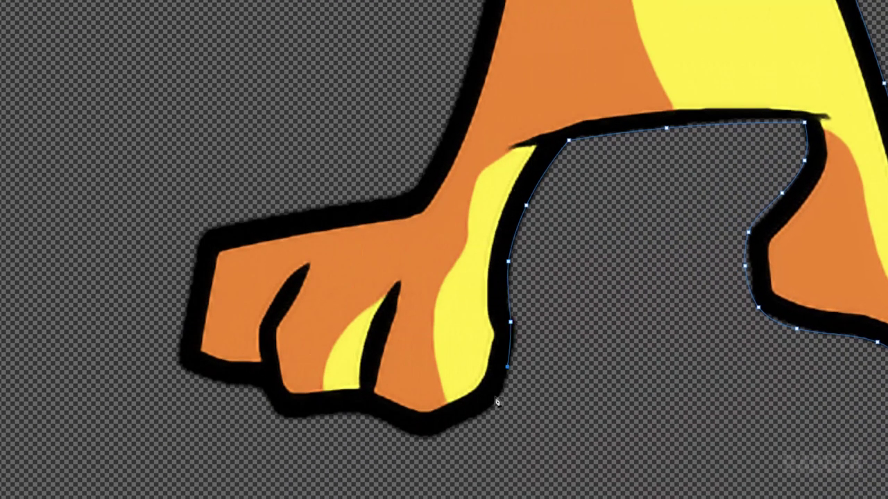
left_click_drag(268, 397, 310, 425)
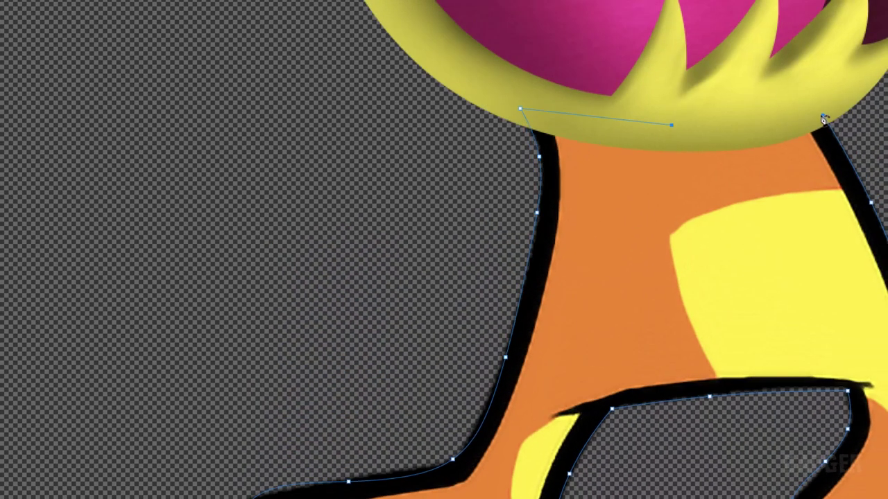
left_click(822, 115)
right_click(825, 160)
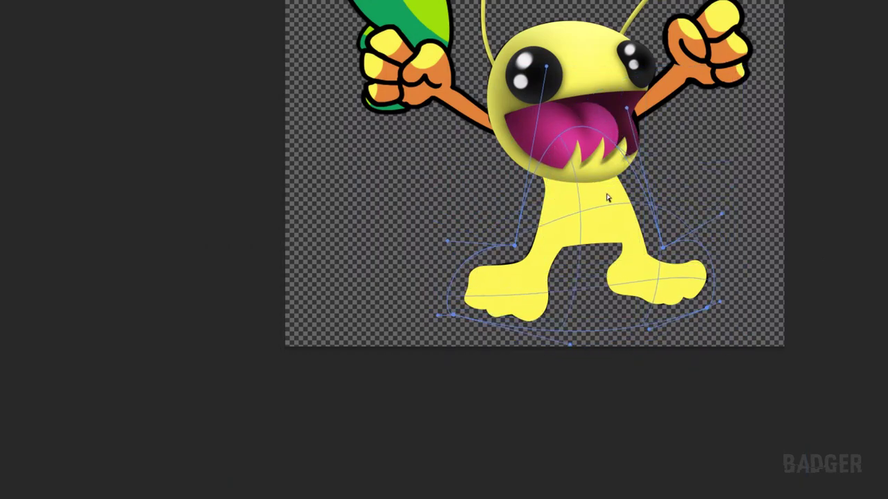
key("Return")
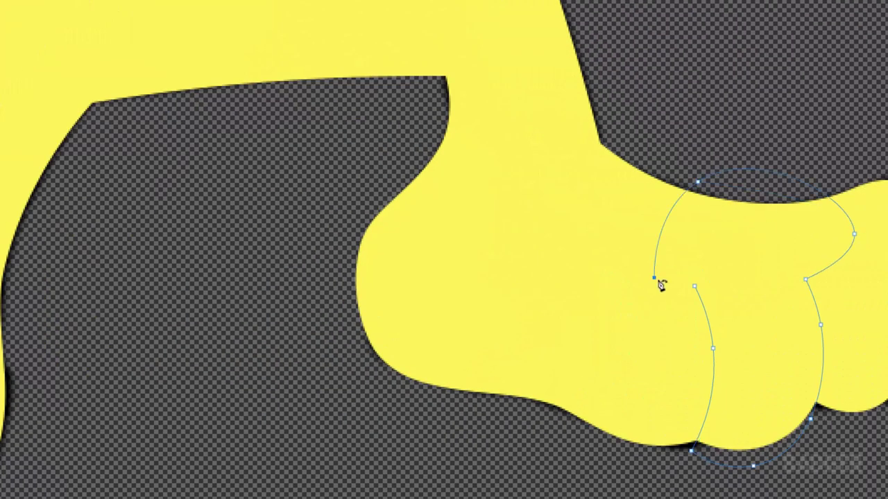
Turn the toe and crotch paths into selections and shade both upper corners between the legs.
right_click(661, 284)
key("Return")
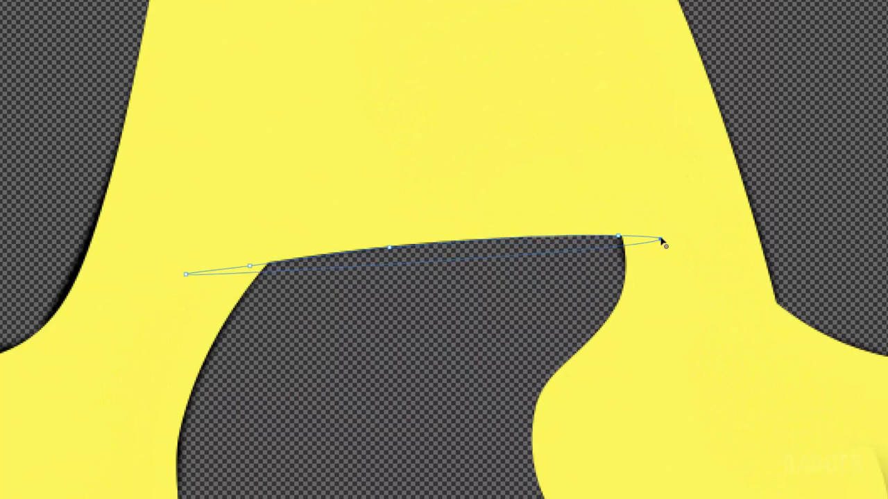
left_click(420, 444)
mouse_move(185, 273)
left_mouse_down()
mouse_move(128, 271)
mouse_move(185, 274)
left_mouse_up()
key("ctrl+Return")
left_click_drag(615, 218, 659, 239)
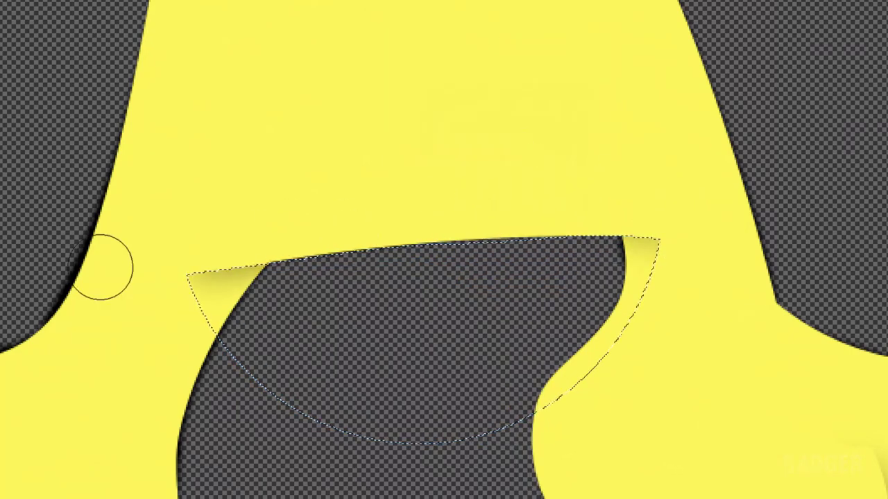
left_click_drag(99, 263, 167, 284)
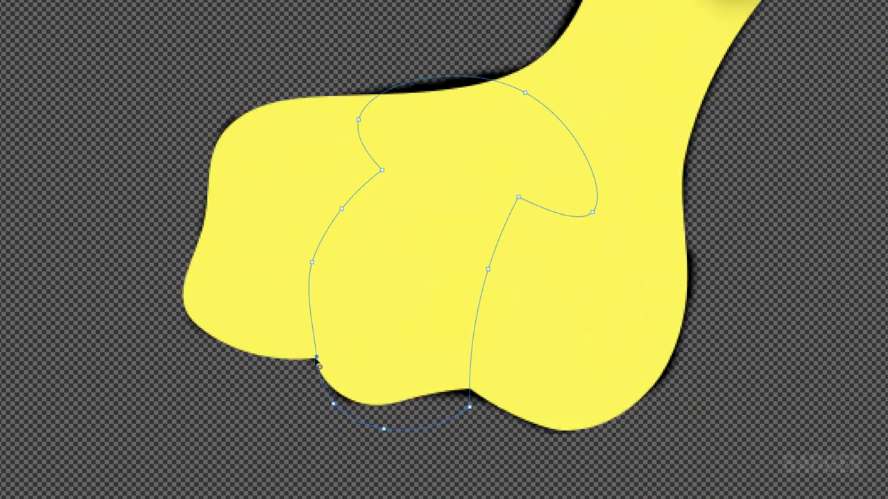
Shade between the toes of the left foot inside the toe selection.
right_click(535, 295)
key("Return")
mouse_move(517, 292)
left_mouse_down()
mouse_move(511, 149)
mouse_move(316, 392)
left_mouse_up()
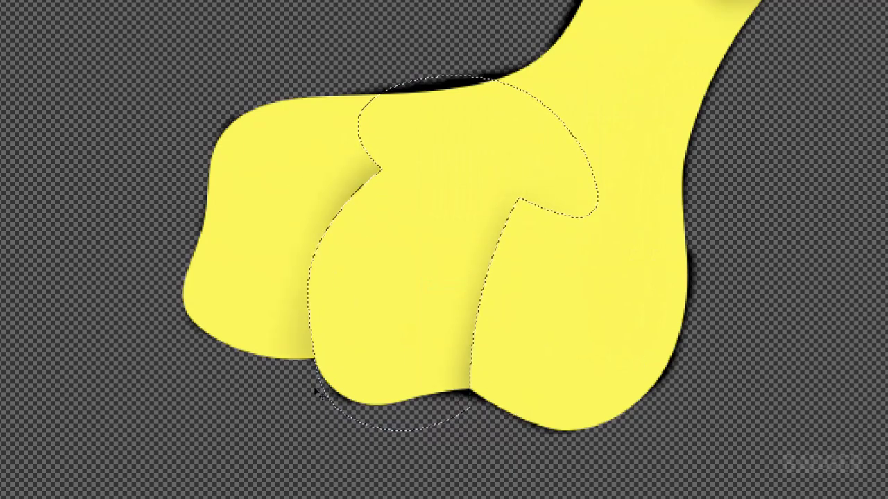
key("ctrl+d")
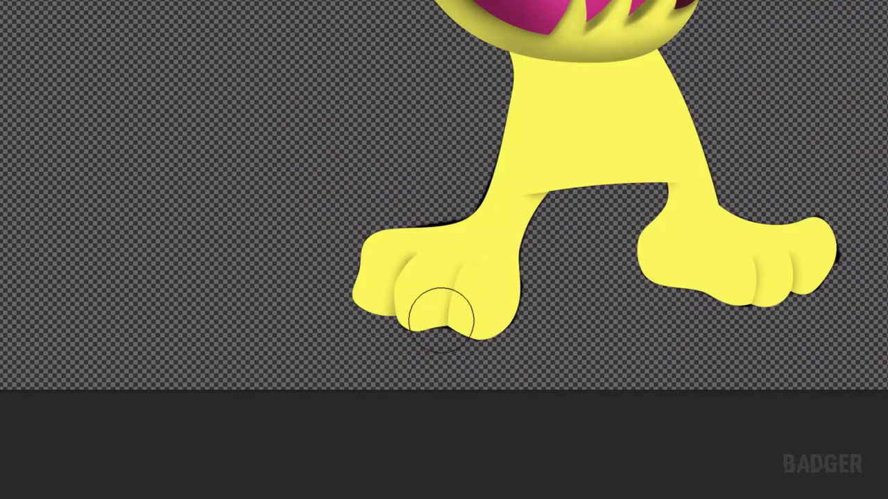
mouse_move(441, 316)
left_mouse_down()
mouse_move(395, 259)
mouse_move(408, 317)
mouse_move(377, 333)
mouse_move(447, 336)
left_mouse_up()
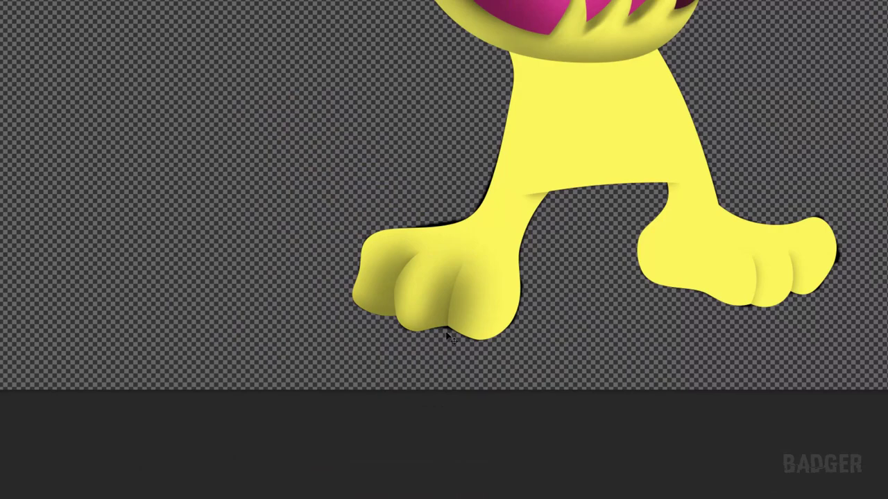
Brush soft shading over the inner legs and the right foot.
mouse_move(531, 242)
left_mouse_down()
mouse_move(588, 198)
mouse_move(645, 234)
mouse_move(714, 313)
mouse_move(742, 317)
mouse_move(803, 293)
mouse_move(762, 323)
left_mouse_up()
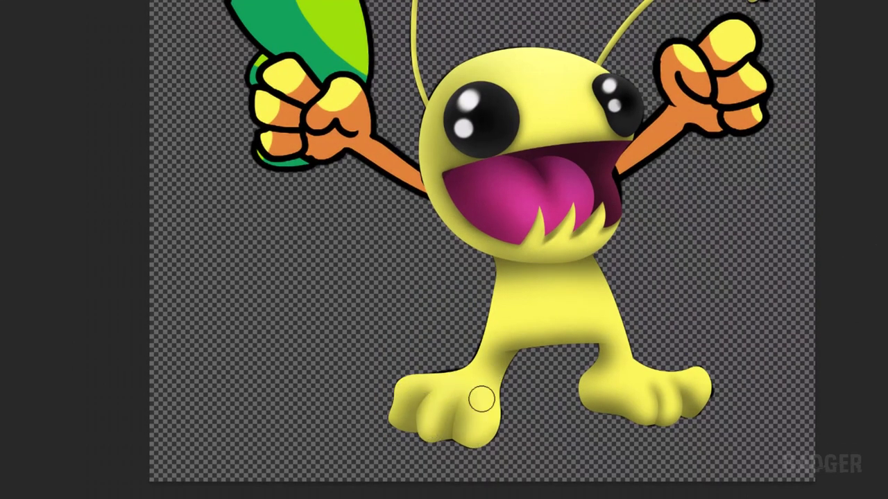
scroll(677, 380, "down", 1)
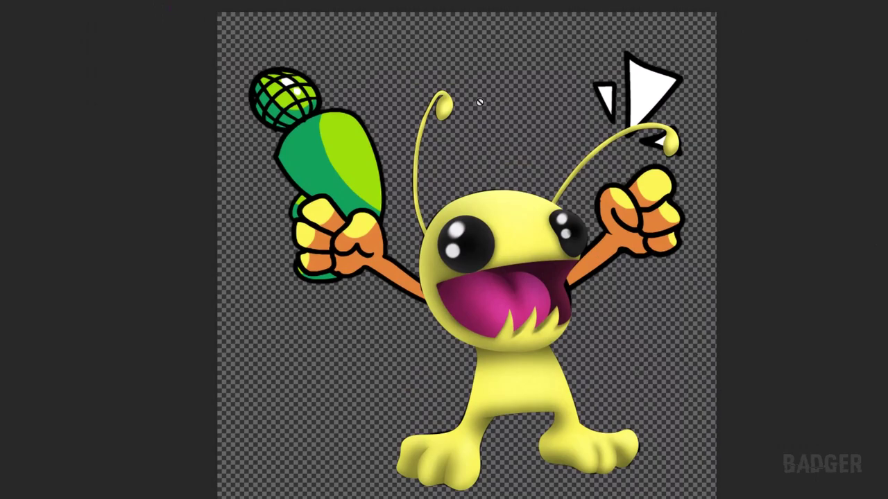
scroll(601, 269, "up", 3)
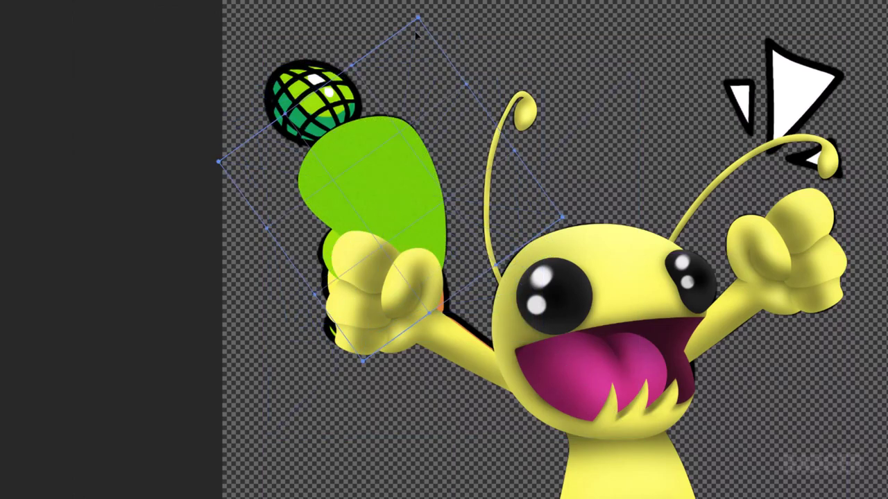
Warp the microphone body and paint dark and light shading on it and around the hand.
left_click_drag(267, 66, 272, 178)
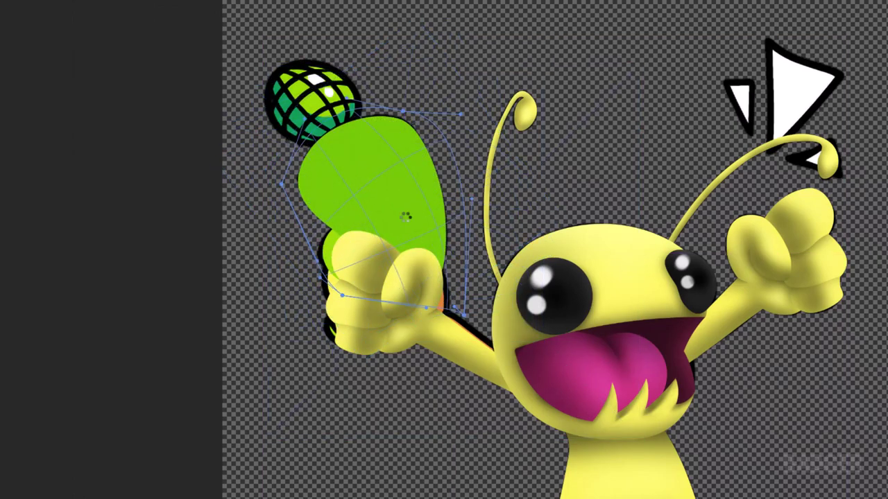
key("Return")
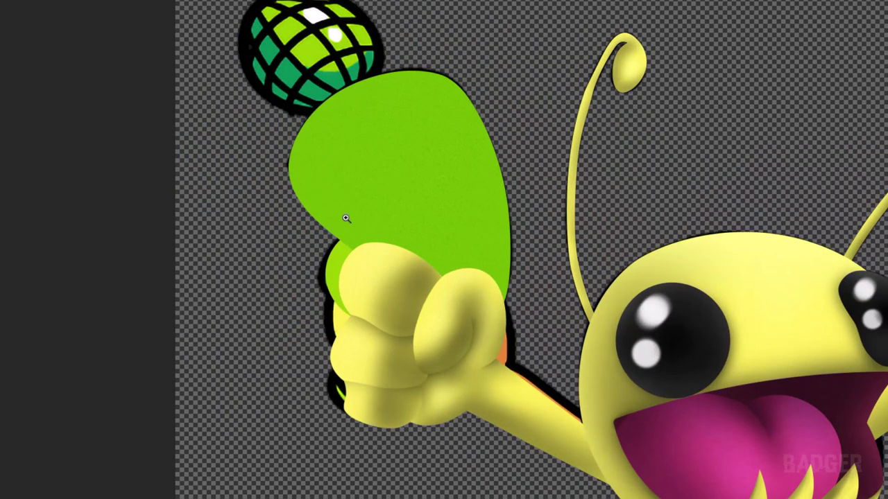
left_click_drag(320, 183, 407, 268)
left_click_drag(302, 207, 382, 121)
left_click_drag(354, 221, 406, 273)
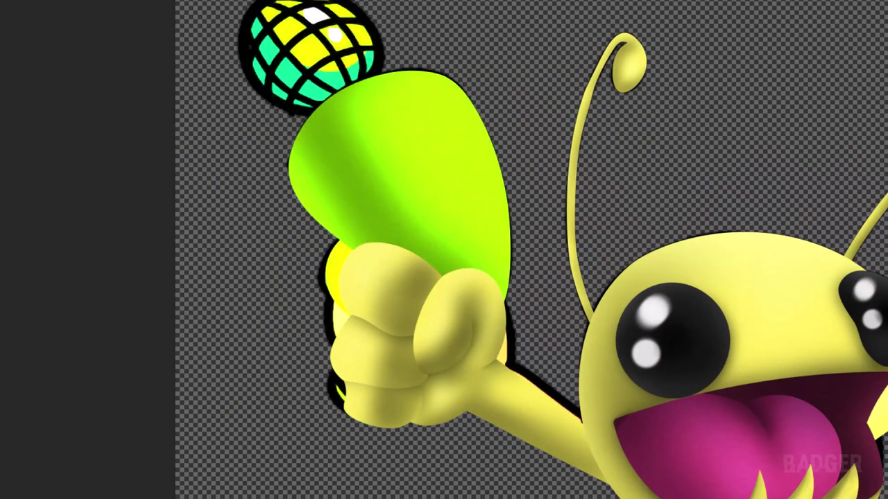
left_click_drag(357, 109, 237, 168)
left_click_drag(485, 62, 485, 159)
left_click_drag(646, 271, 719, 360)
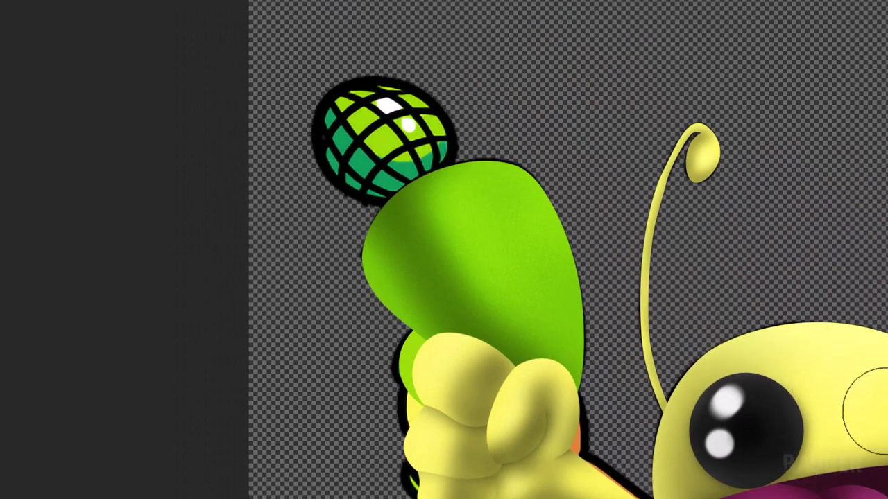
mouse_move(457, 336)
left_mouse_down()
mouse_move(436, 317)
mouse_move(412, 389)
left_mouse_up()
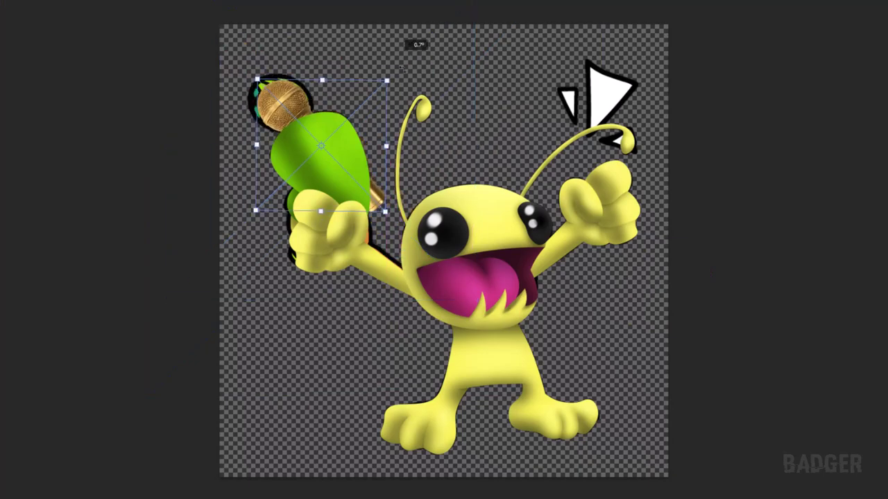
Rotate the golden mic head into place, desaturate it with Hue/Saturation, and clip a green fill to it.
left_click_drag(403, 69, 376, 99)
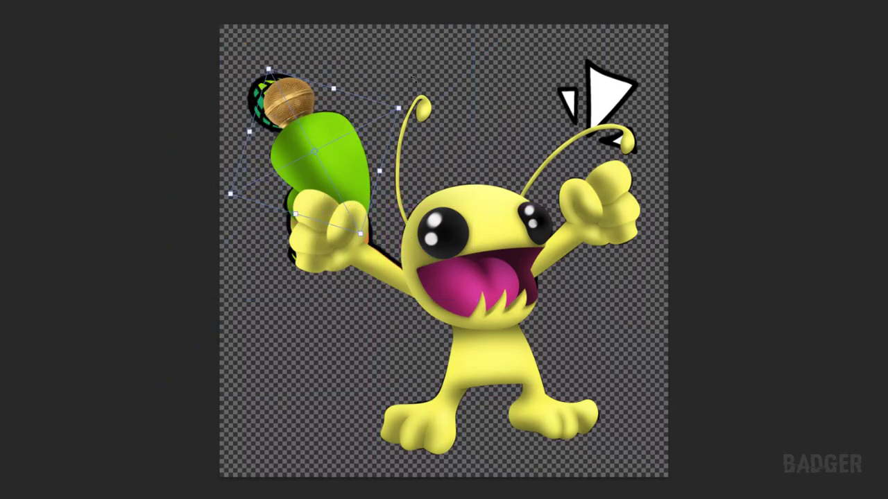
key("Return")
key("ctrl+u")
key("Return")
key("Return")
key("ctrl+alt+g")
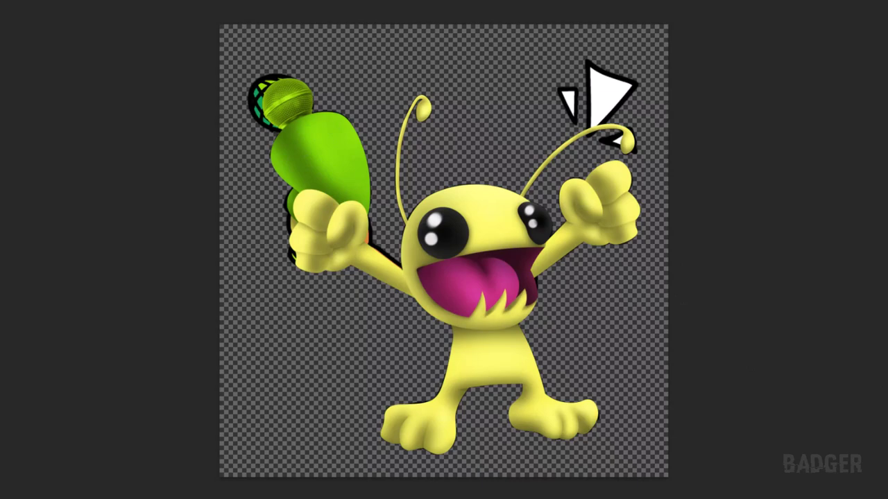
scroll(331, 156, "up", 1)
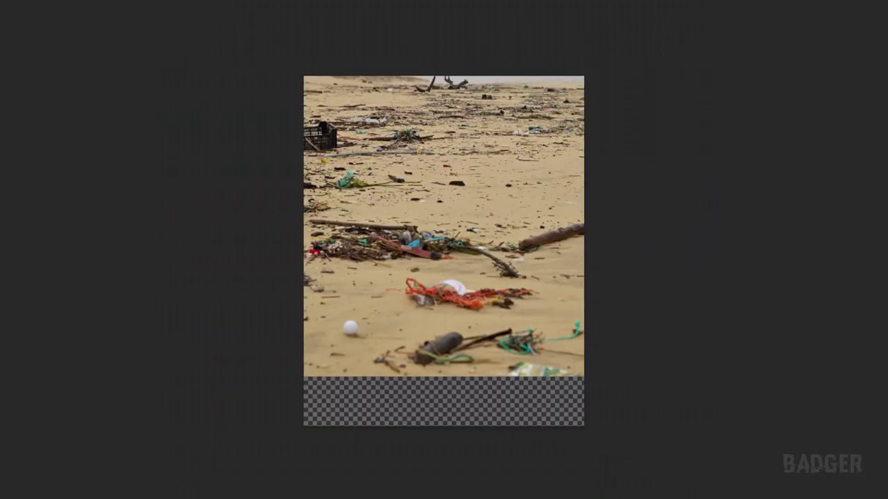
Enlarge the beach photo and move it lower beneath the creature.
key("ctrl+t")
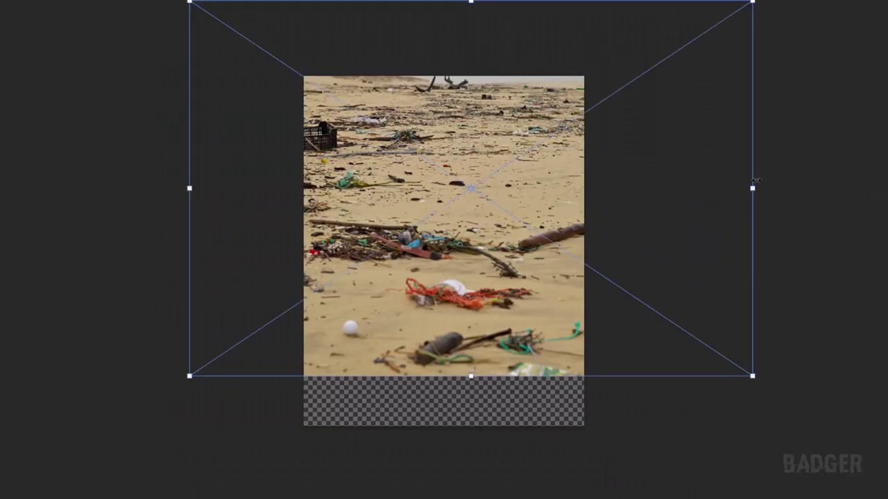
mouse_move(755, 182)
left_mouse_down()
mouse_move(640, 187)
mouse_move(569, 229)
mouse_move(534, 338)
left_mouse_up()
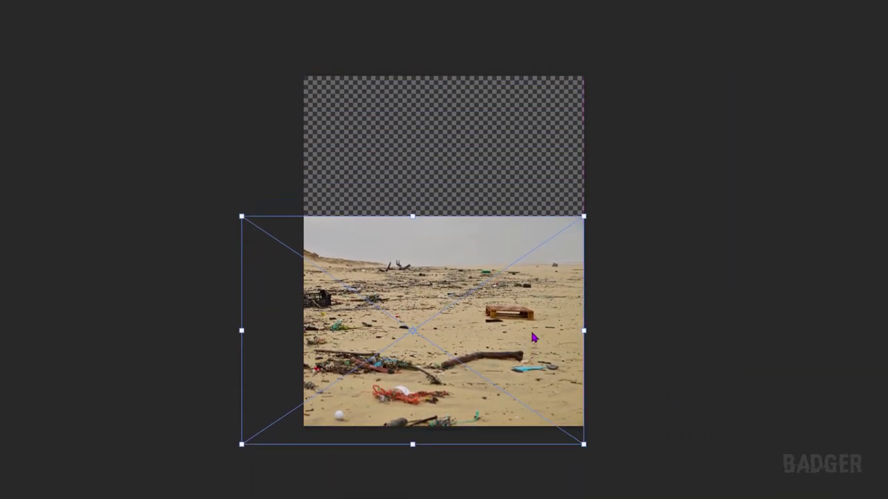
key("Return")
Delete the beach photo's grey sky and place the crescent-moon night sky behind it.
left_click(153, 89)
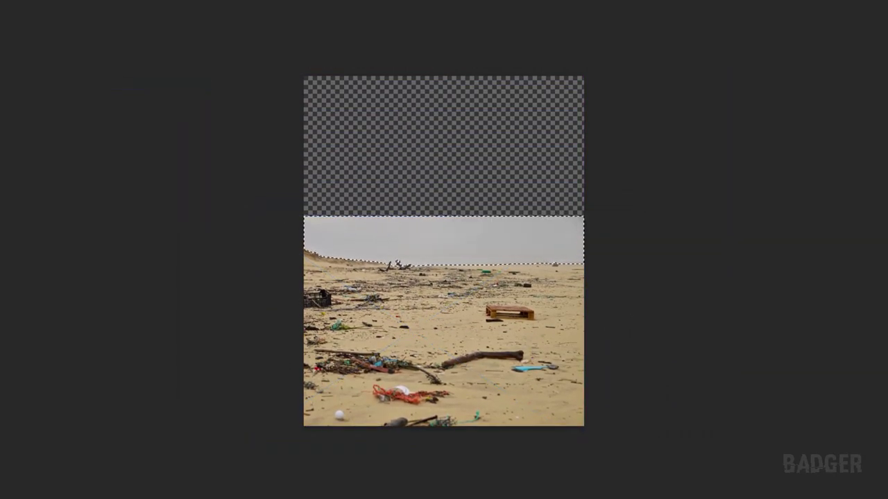
key("Delete")
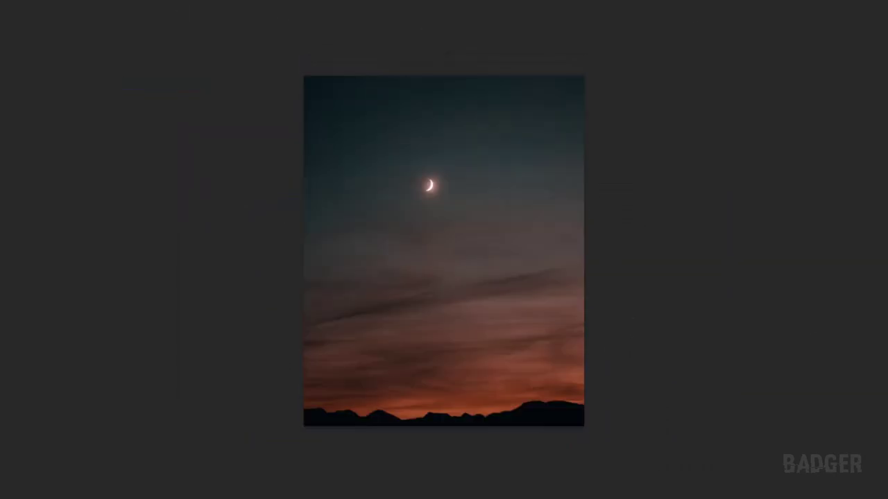
mouse_move(529, 121)
left_mouse_down()
mouse_move(484, 103)
mouse_move(563, 231)
left_mouse_up()
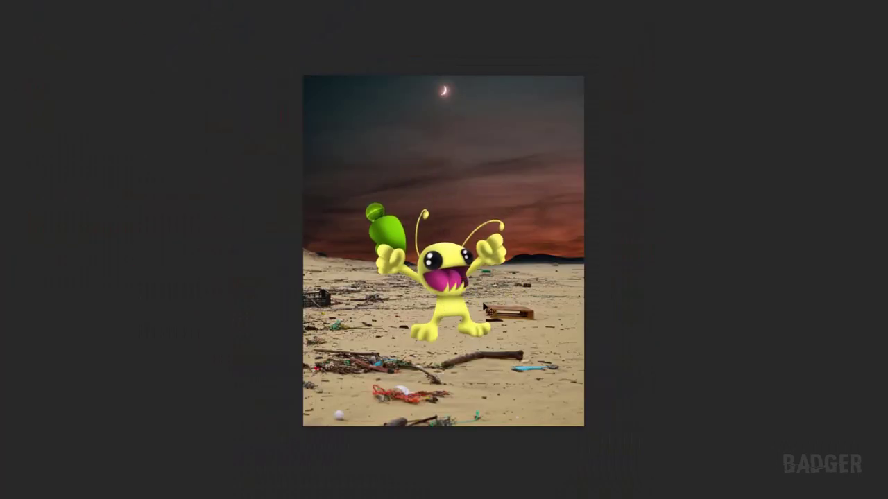
Nudge the creature layer down onto the sand with Shift+Down.
key("shift+Down")
key("shift+Down")
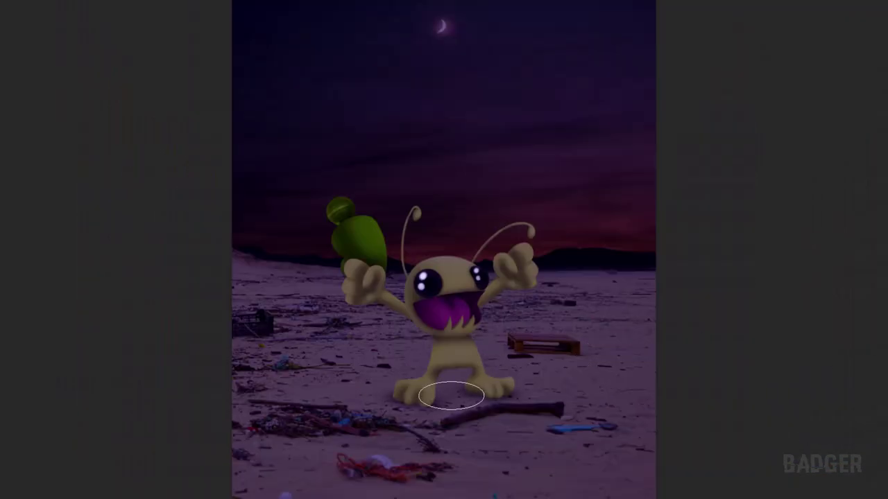
Add a path blur curved around the creature's arm, viewing the whole scene.
key("ctrl+minus")
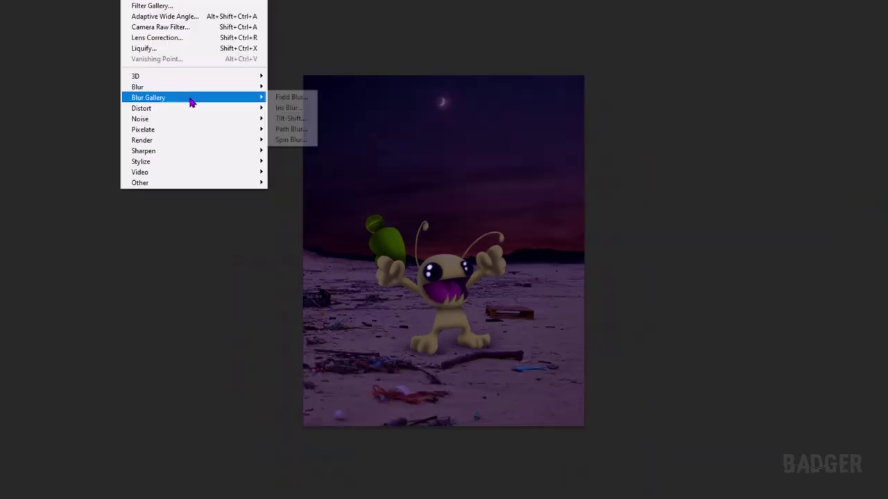
left_click(397, 269)
left_click(401, 316)
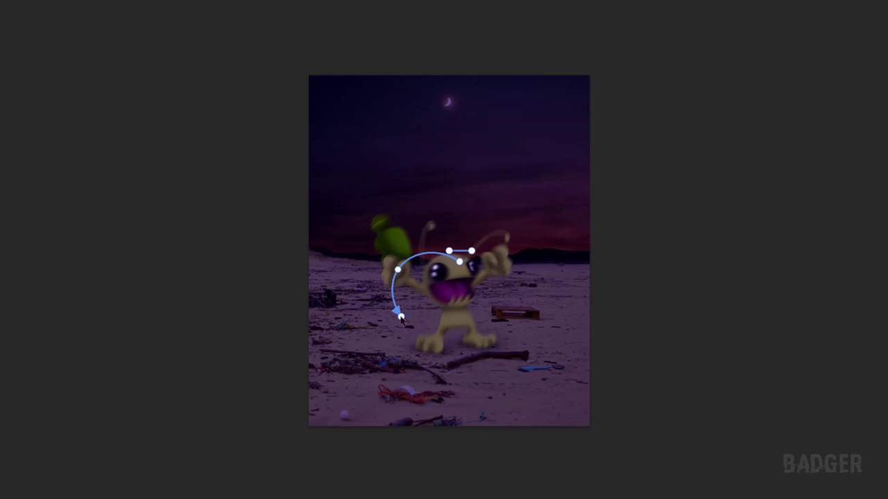
left_click_drag(401, 317, 421, 292)
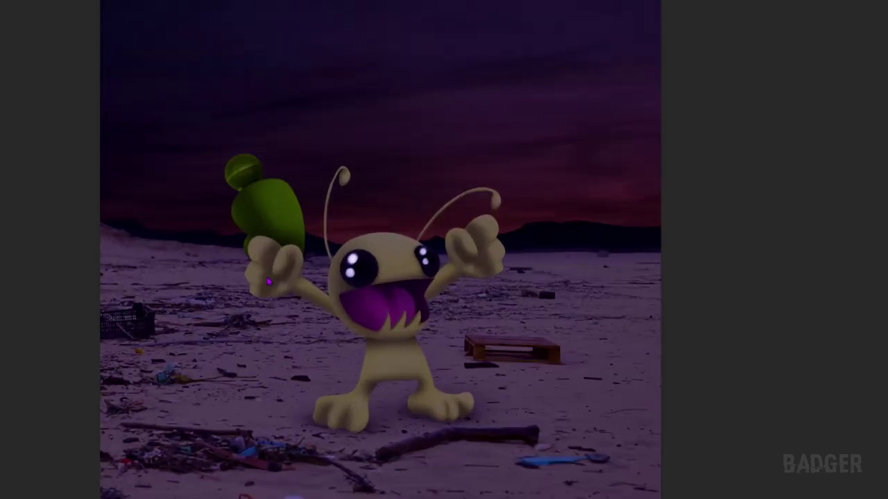
left_click_drag(243, 169, 475, 277)
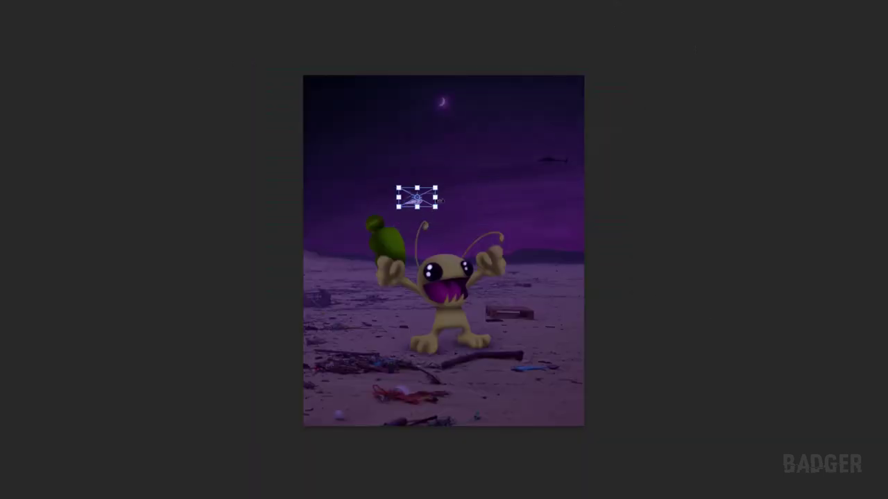
Move the UFO copy higher up in the sky.
left_click_drag(437, 196, 396, 155)
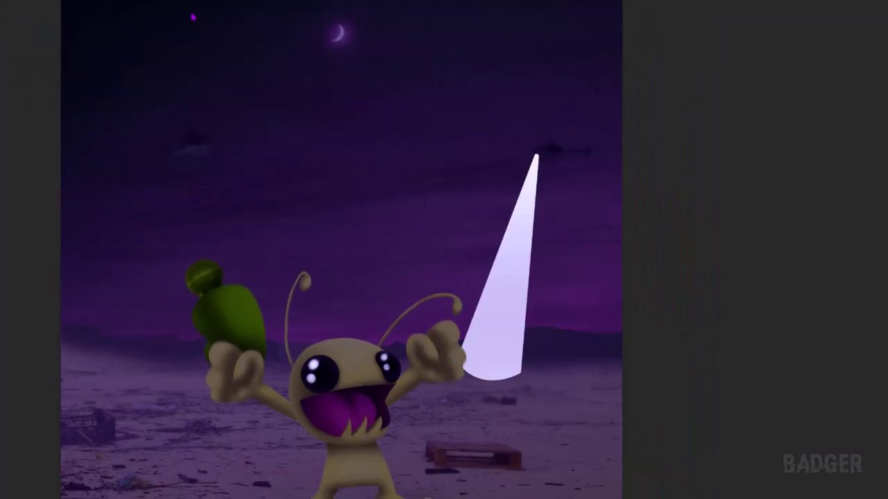
Path-blur the right light beam along its length and paint a soft glow at its base.
left_click(292, 129)
left_click_drag(492, 361, 591, 366)
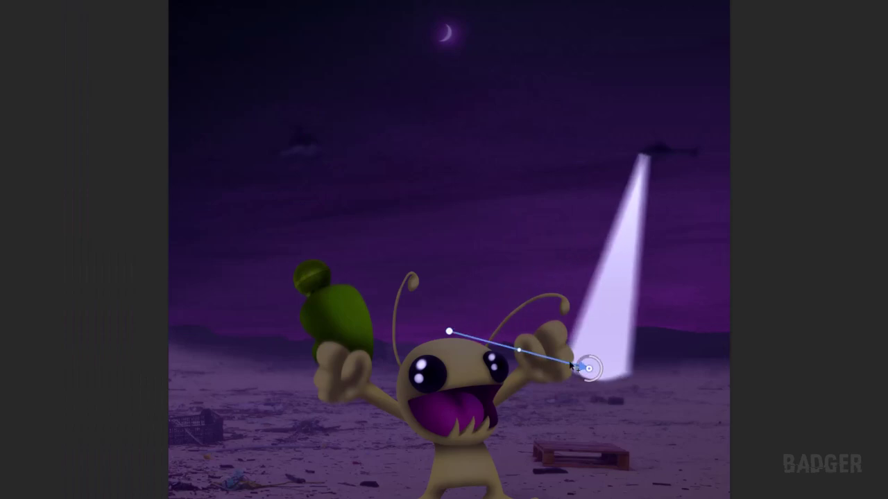
left_click_drag(452, 324, 646, 154)
mouse_move(589, 369)
left_mouse_down()
mouse_move(596, 376)
mouse_move(628, 241)
mouse_move(600, 354)
left_mouse_up()
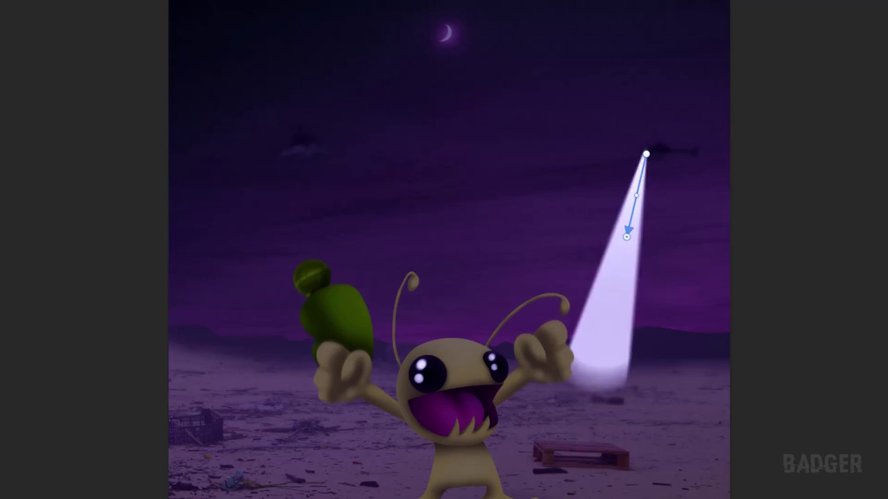
key("Return")
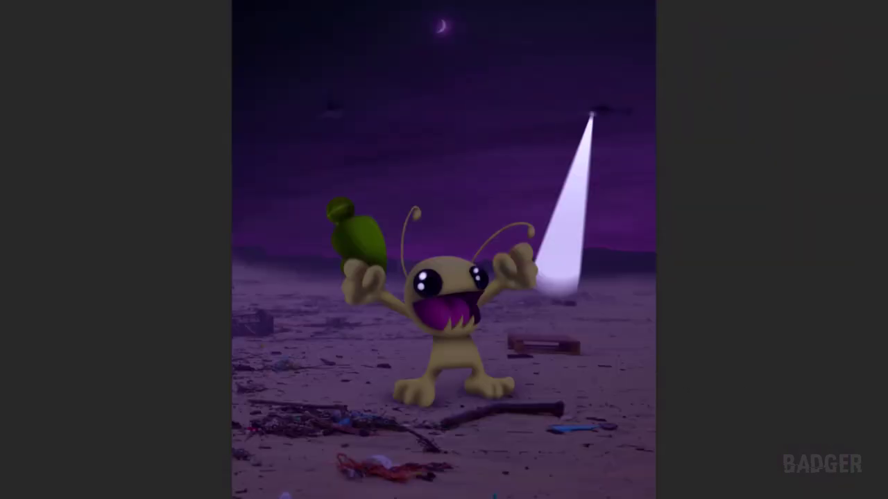
left_click_drag(548, 288, 586, 295)
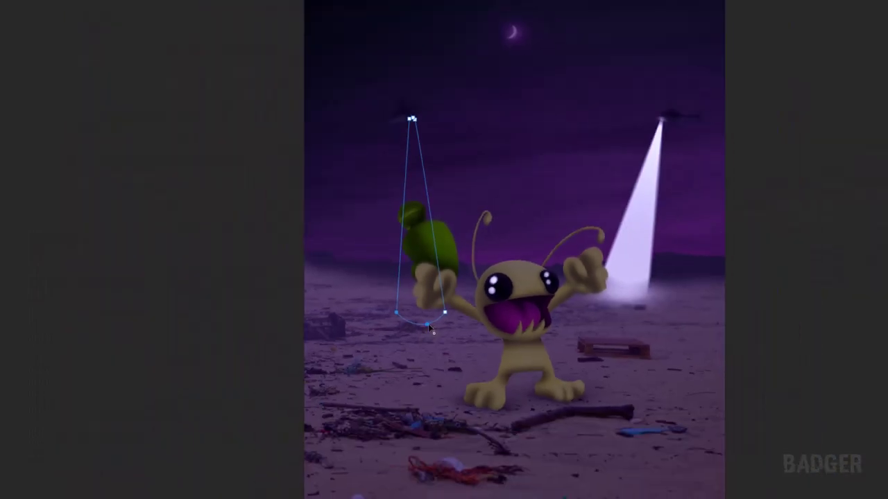
Reshape the left beam around the microphone, fill it white and path-blur it downward.
left_click_drag(431, 332, 430, 325)
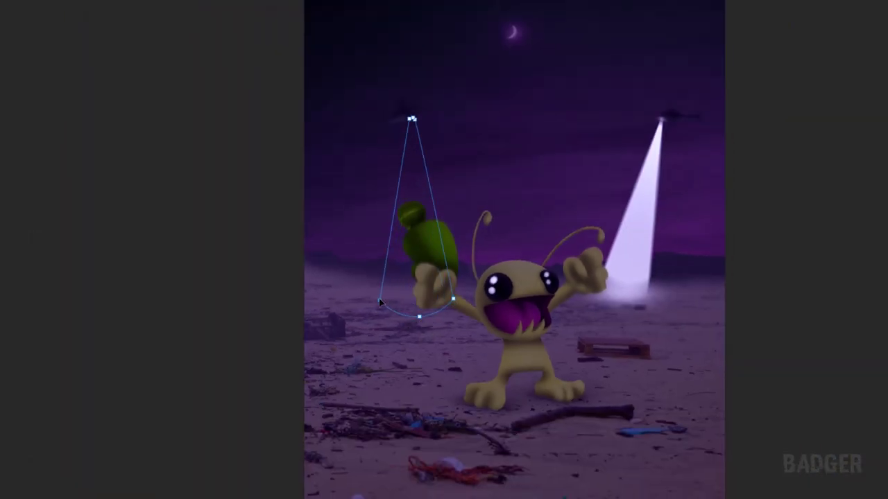
key("ctrl+Return")
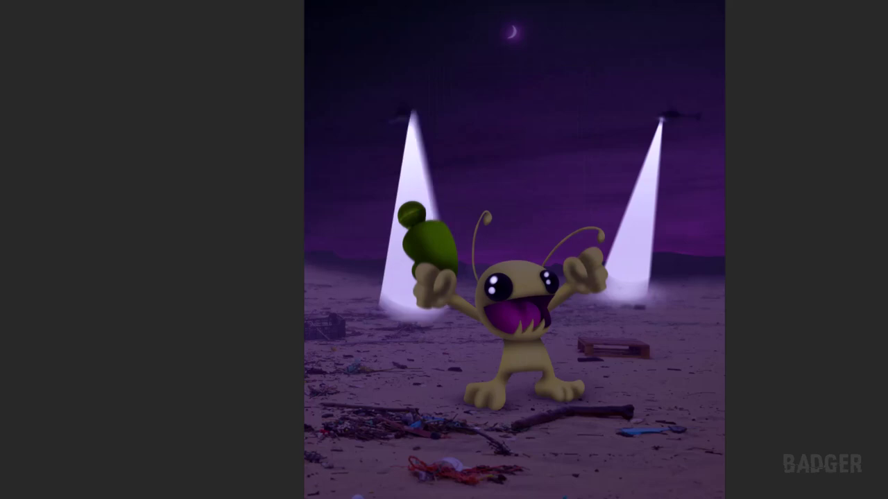
left_click(299, 116)
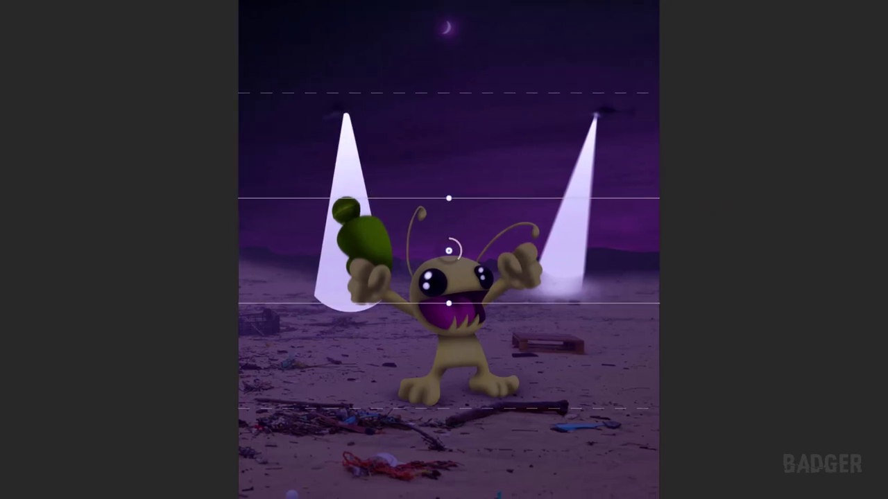
mouse_move(458, 252)
left_mouse_down()
mouse_move(347, 113)
mouse_move(350, 197)
left_mouse_up()
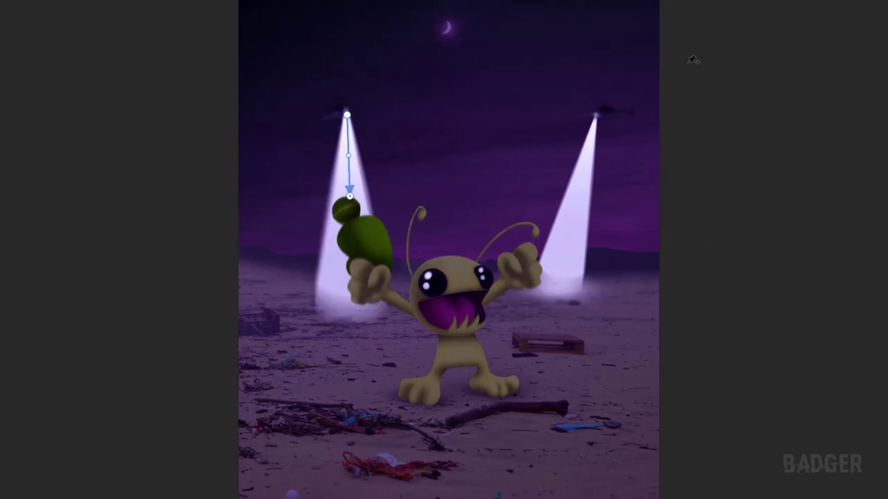
key("Return")
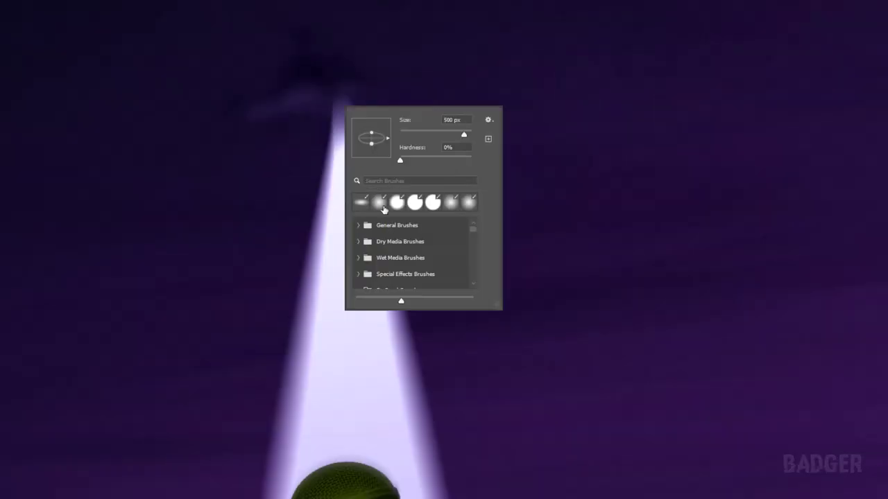
Fade the bright lower glow of both light beams with a soft brush.
key("ctrl+0")
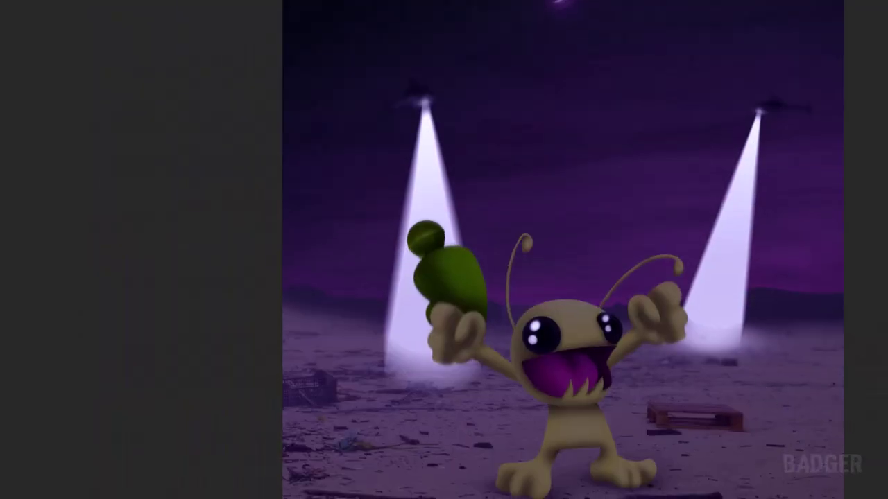
right_click(559, 270)
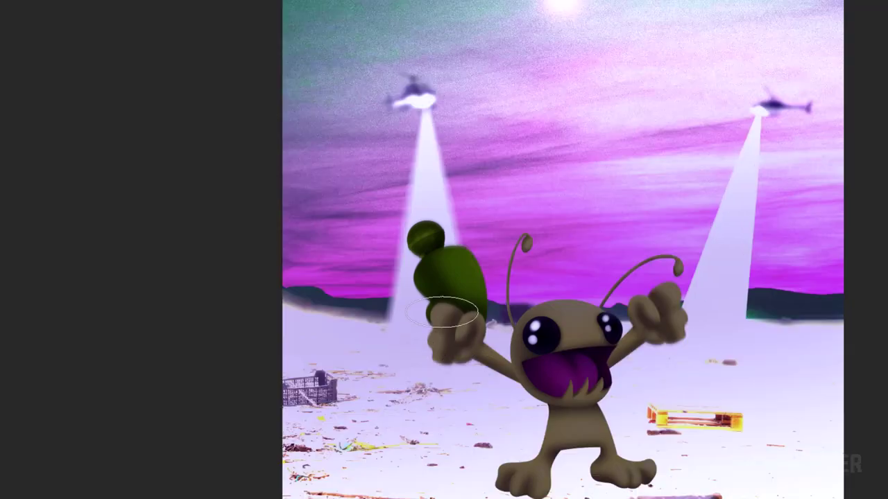
left_click_drag(442, 313, 461, 353)
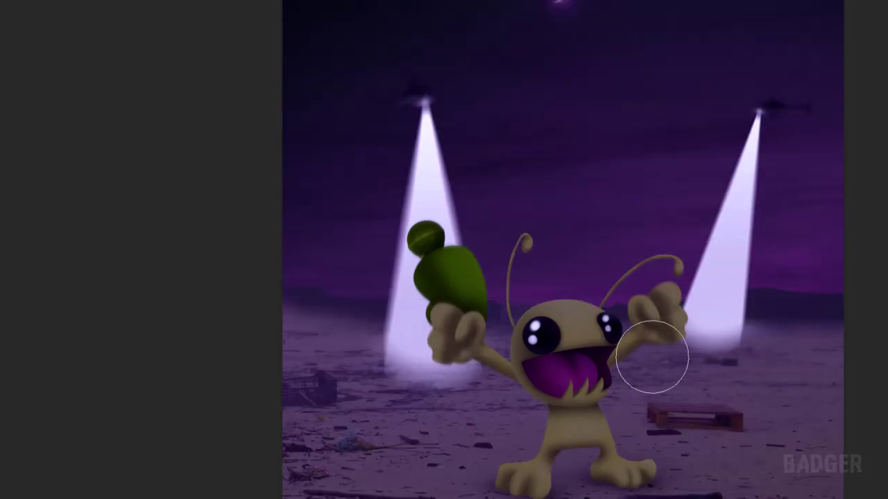
left_click_drag(519, 370, 357, 373)
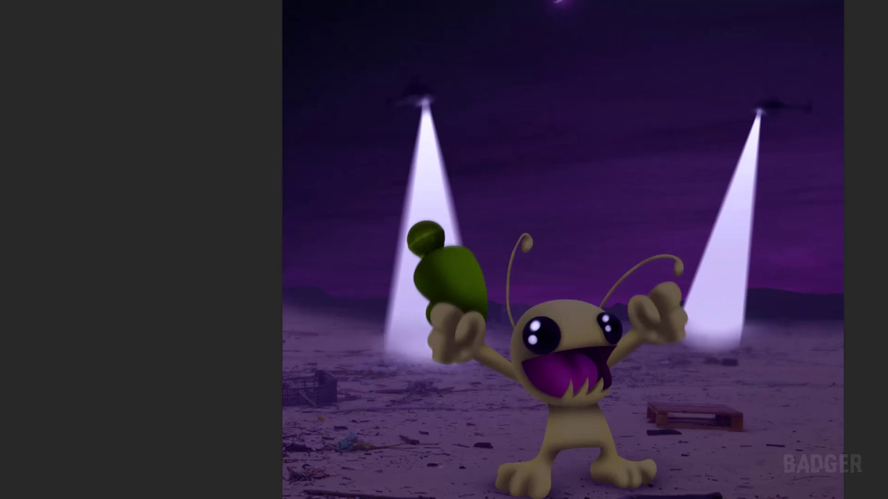
key("ctrl+0")
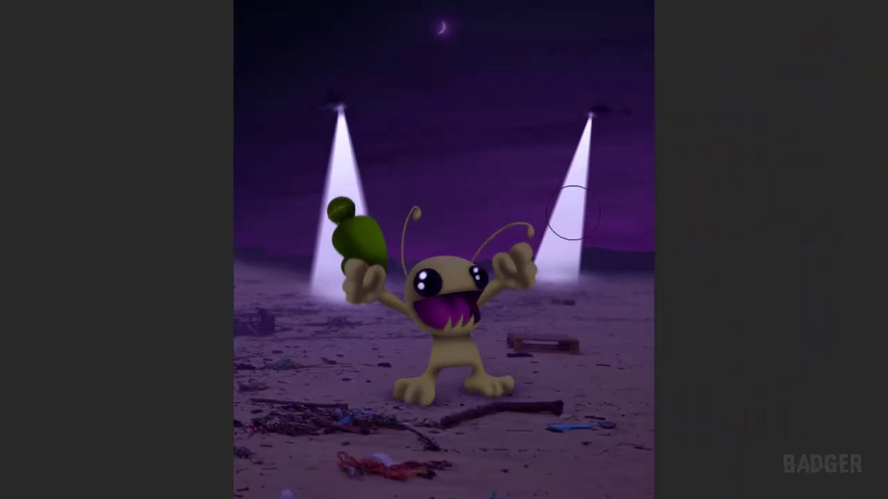
left_click_drag(577, 196, 552, 274)
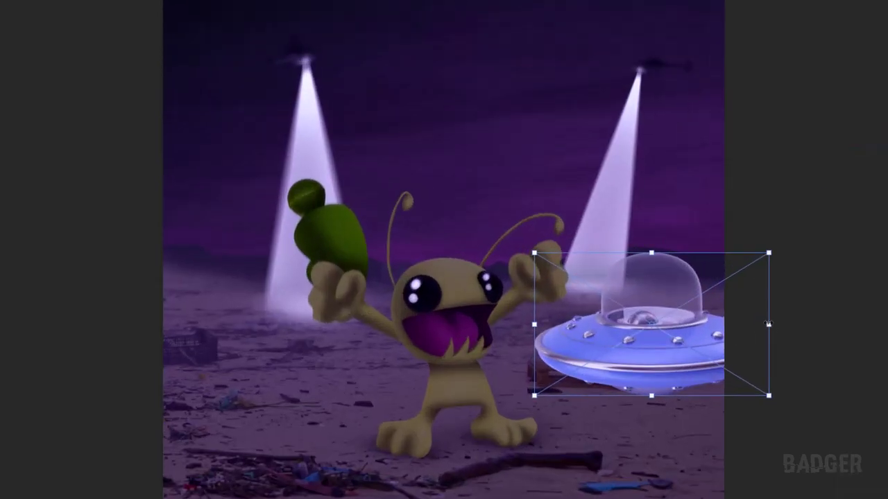
Shrink and tilt the UFO beside the right light beam.
mouse_move(769, 251)
left_mouse_down()
mouse_move(699, 287)
mouse_move(703, 319)
left_mouse_up()
scroll(703, 319, "up", 2)
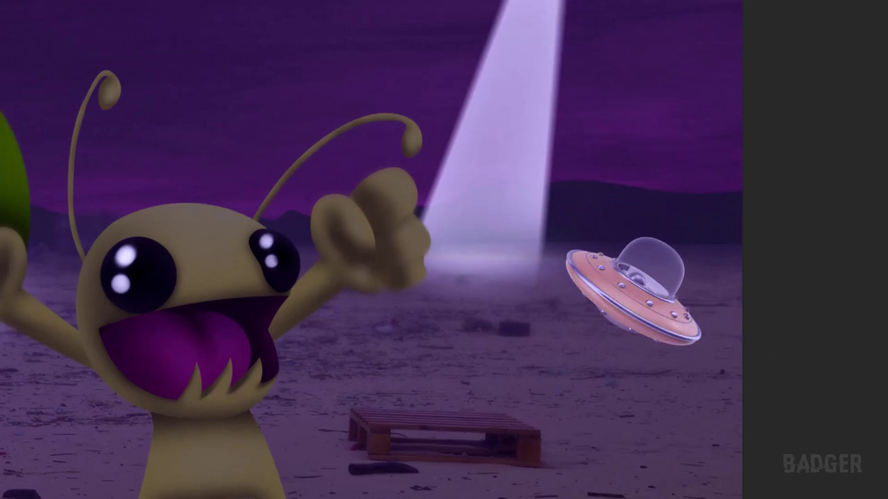
scroll(632, 321, "up", 1)
Mask away the UFO's lower rim with a soft brush so it sinks into the sand.
right_click(632, 321)
key("Escape")
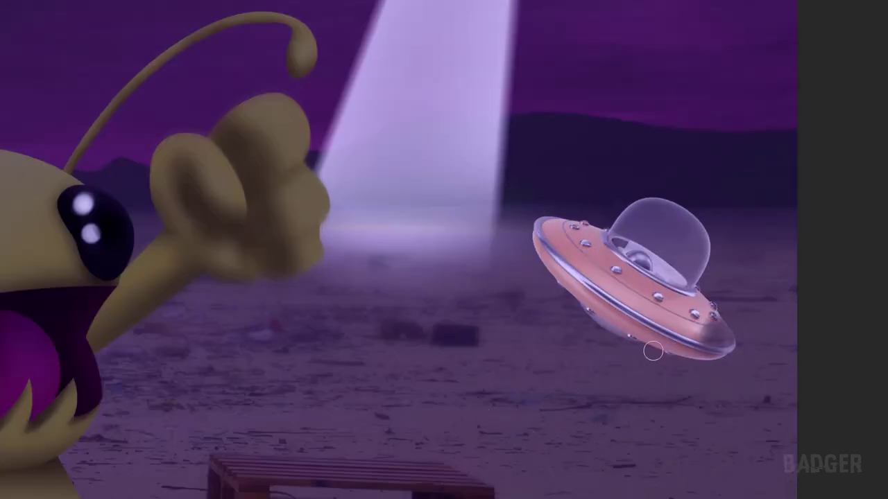
mouse_move(722, 333)
left_mouse_down()
mouse_move(565, 297)
mouse_move(679, 331)
left_mouse_up()
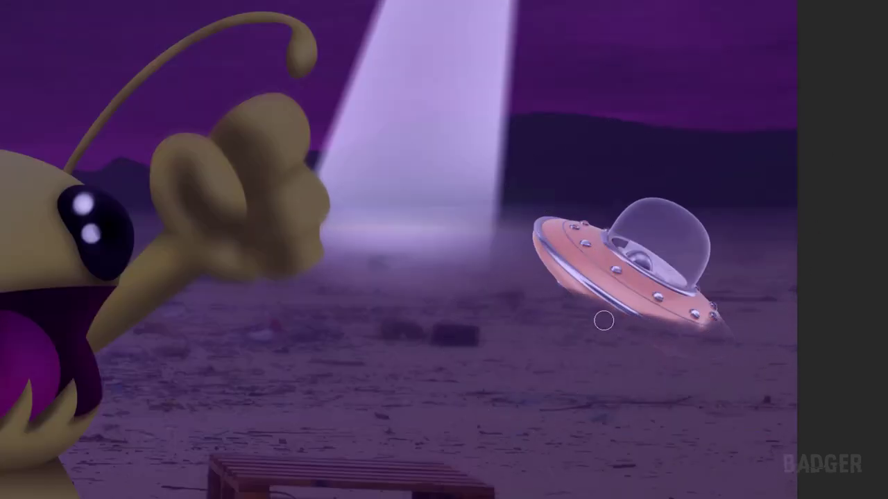
key("ctrl+0")
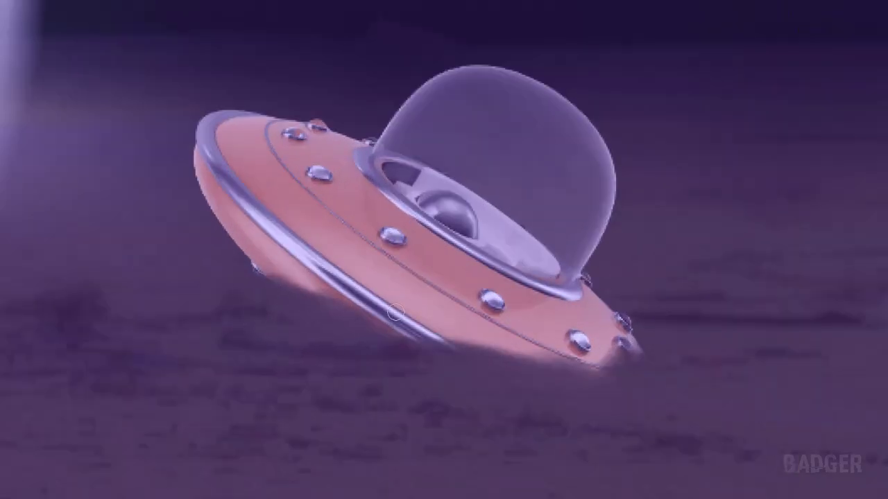
mouse_move(394, 314)
left_mouse_down()
mouse_move(476, 353)
mouse_move(555, 367)
mouse_move(617, 357)
left_mouse_up()
key("ctrl+0")
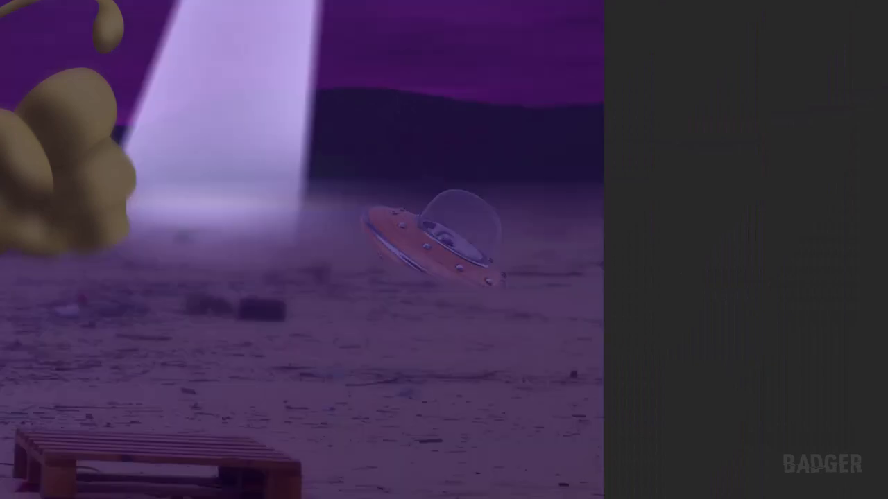
right_click(491, 252)
key("Escape")
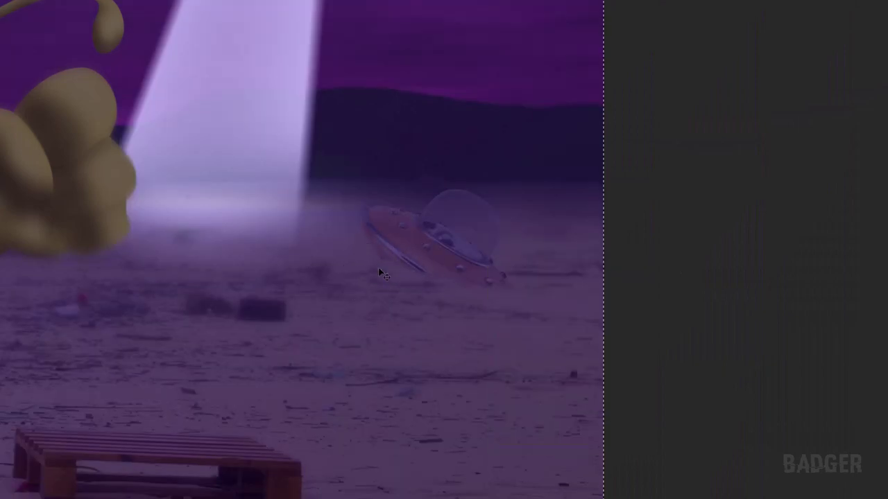
key("ctrl+z")
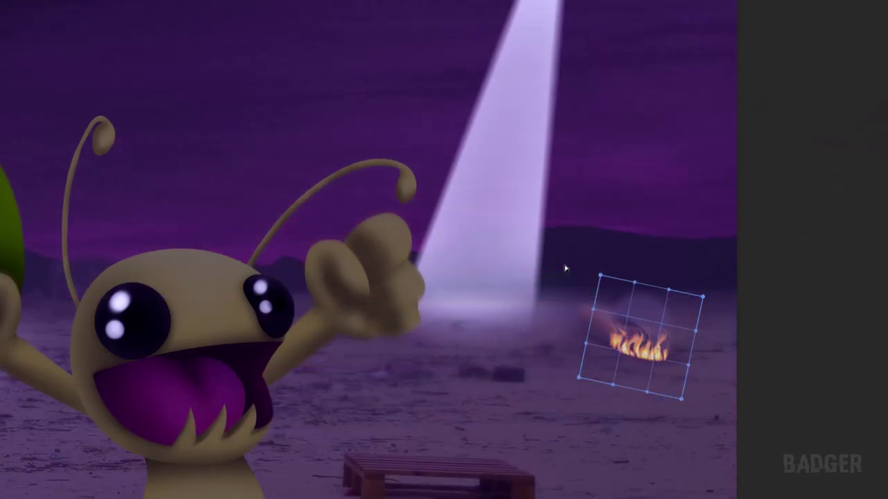
Warp the fire onto the crash site, commit the smoke image and fade its edges into the sky.
left_click_drag(634, 282, 644, 238)
key("Return")
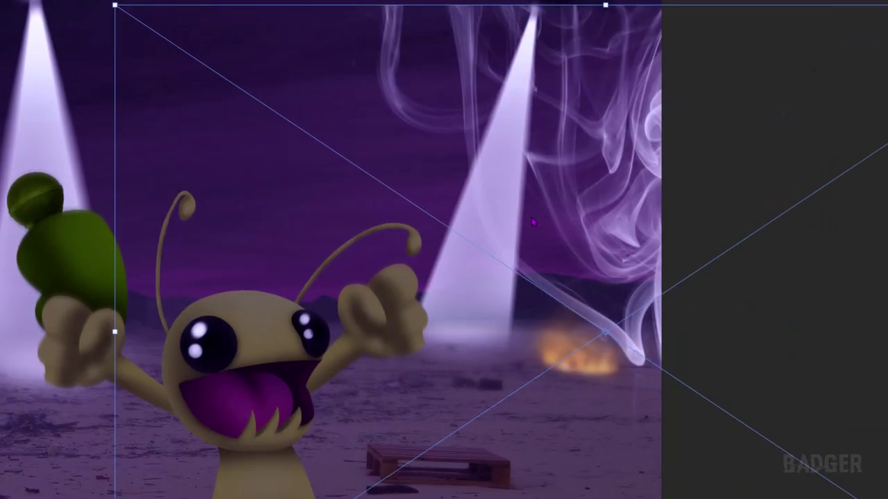
key("Return")
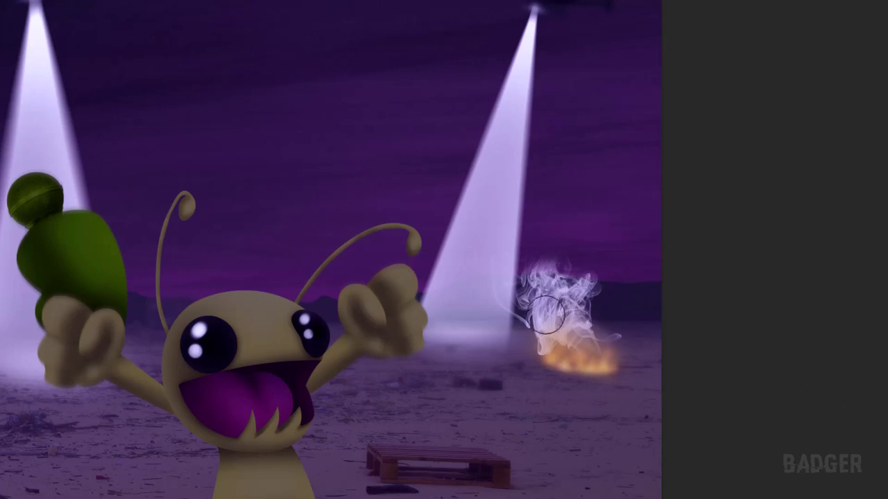
mouse_move(547, 315)
left_mouse_down()
mouse_move(564, 341)
mouse_move(543, 303)
left_mouse_up()
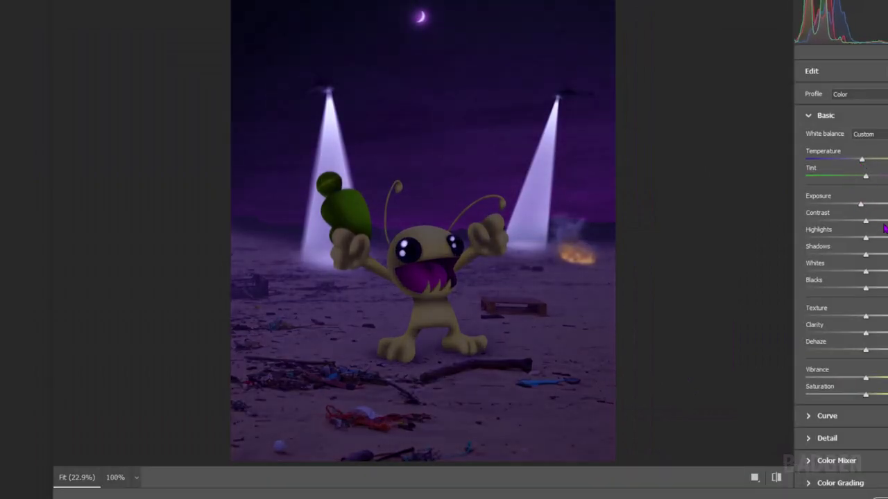
In Camera Raw, raise clarity, slightly lower dehaze and tint the shadows with colour grading.
left_click_drag(863, 228, 842, 258)
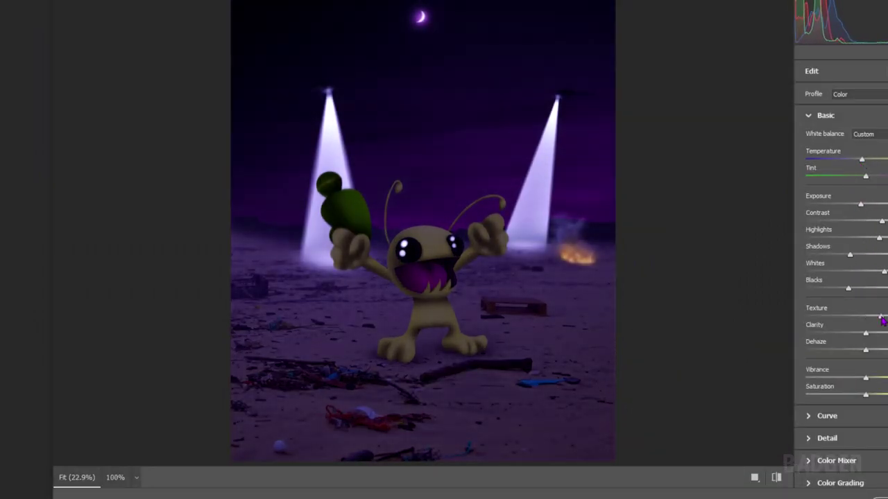
mouse_move(865, 333)
left_mouse_down()
mouse_move(880, 333)
mouse_move(864, 354)
left_mouse_up()
left_click(822, 416)
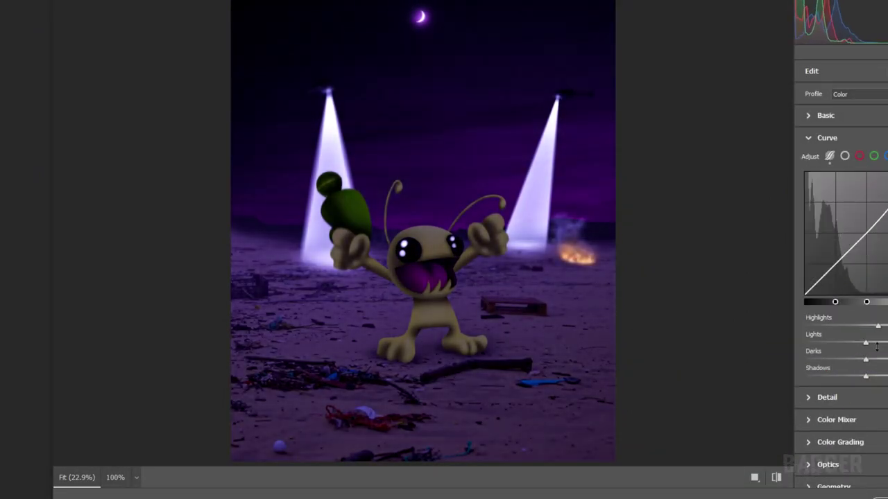
left_click(827, 397)
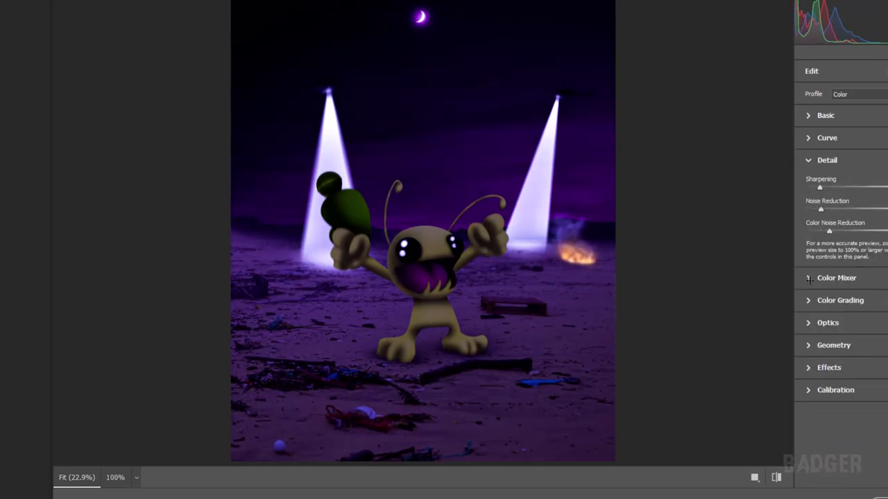
left_click(808, 301)
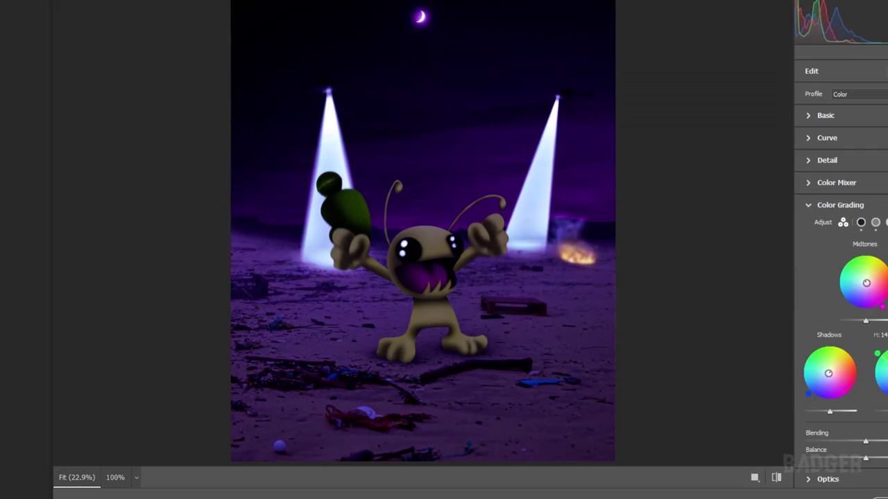
left_click_drag(830, 412, 834, 411)
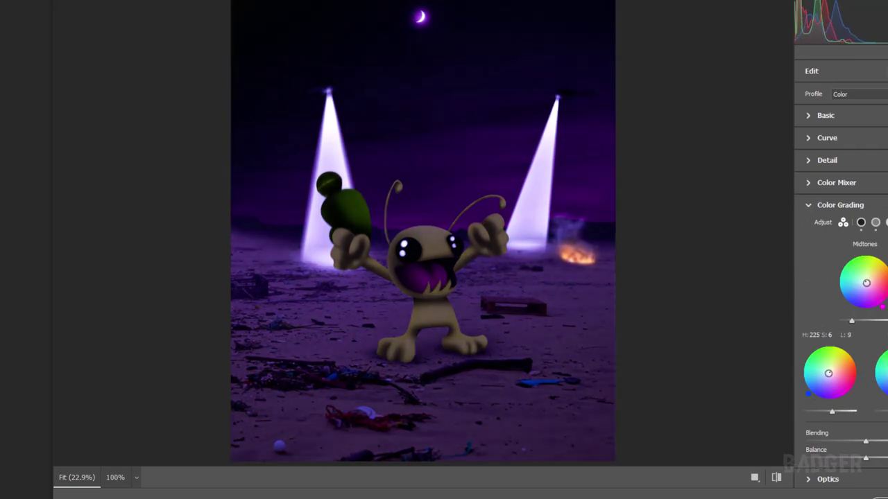
mouse_move(865, 457)
left_mouse_down()
mouse_move(878, 457)
mouse_move(861, 441)
left_mouse_up()
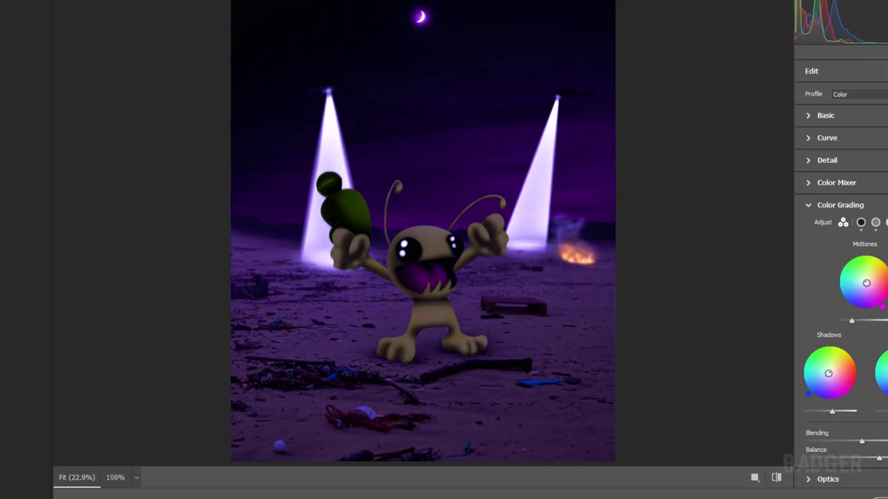
Add an edge-darkening vignette and shift the green and blue calibration primaries.
scroll(839, 347, "down", 2)
left_click(828, 451)
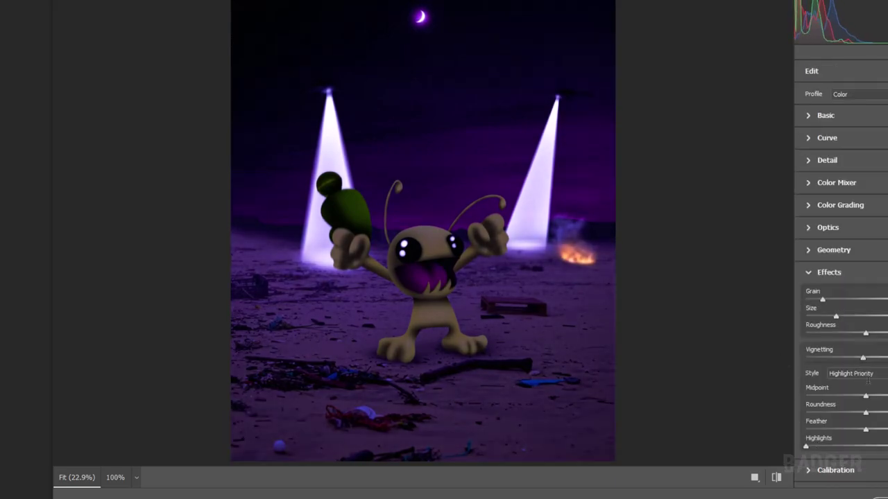
left_click_drag(862, 357, 857, 375)
left_click(835, 470)
left_click_drag(866, 426, 859, 426)
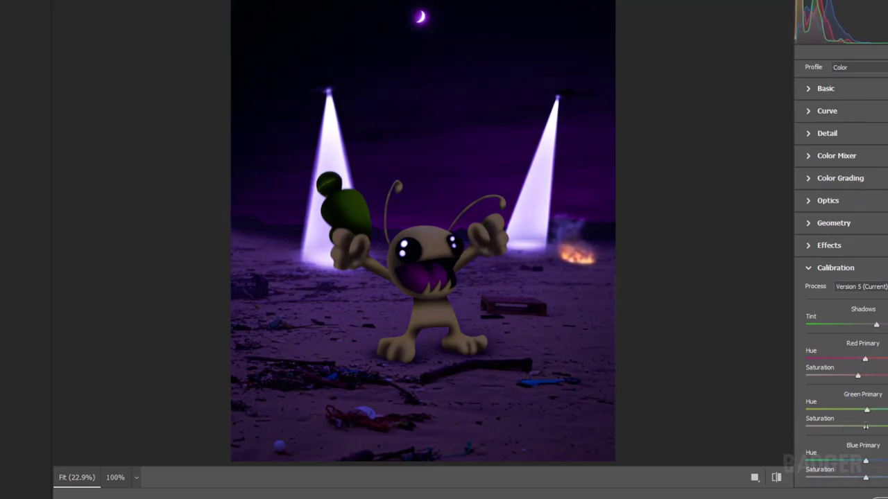
left_click_drag(865, 461, 878, 477)
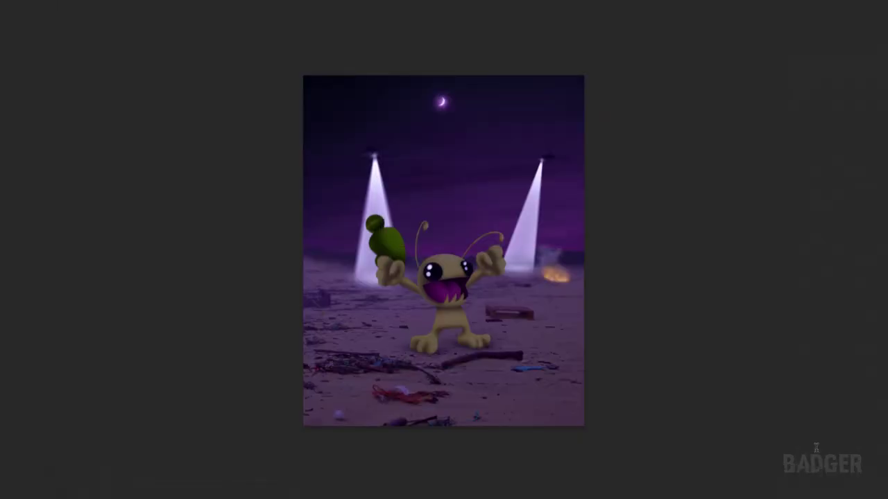